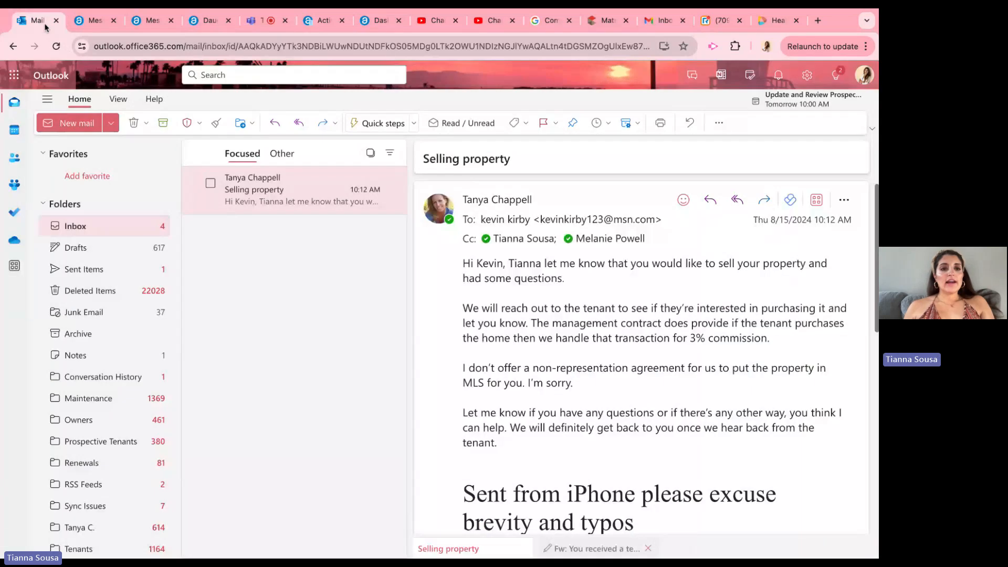
Step: Search the mailbox for "invoice" and open the 10:24 AM notification about the new Foster Property Maintenance vendor invoice
click(278, 76)
text(invoice)
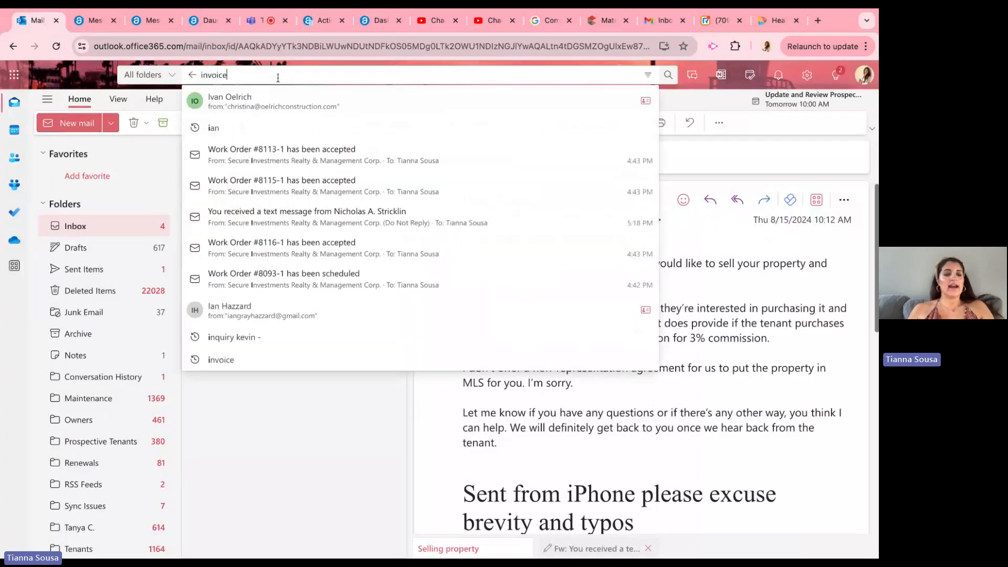
key(Return)
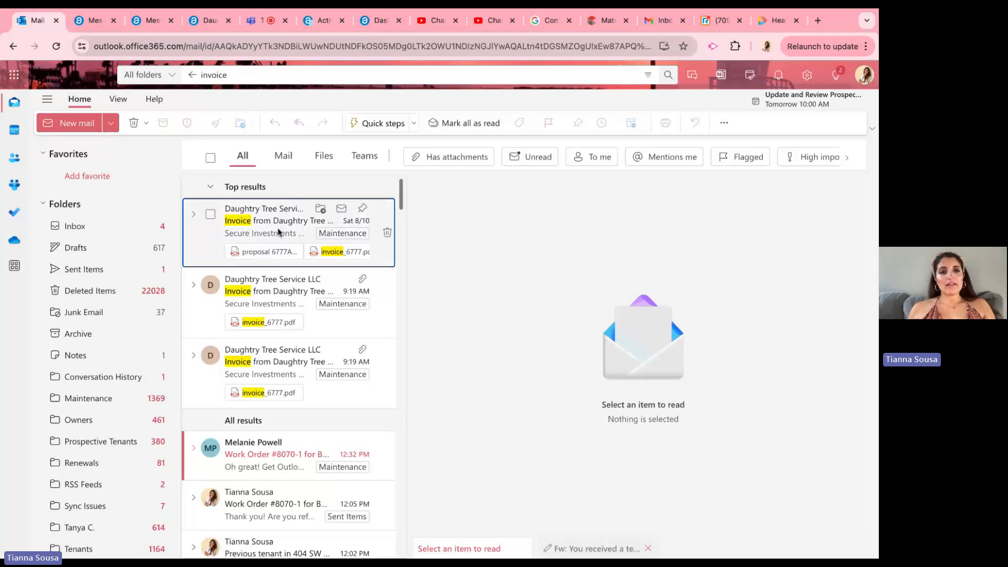
scroll(289, 368, down, 5)
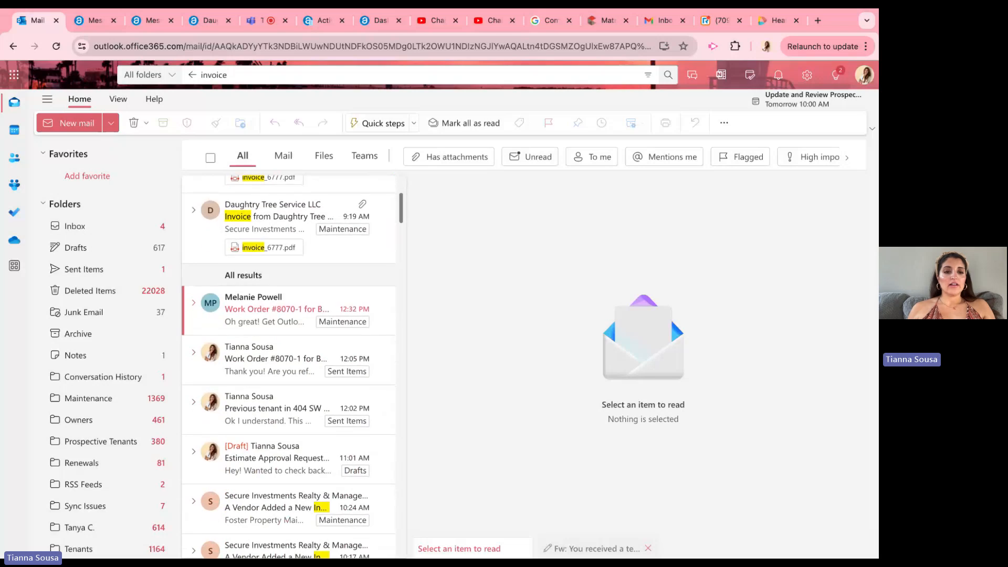
click(273, 305)
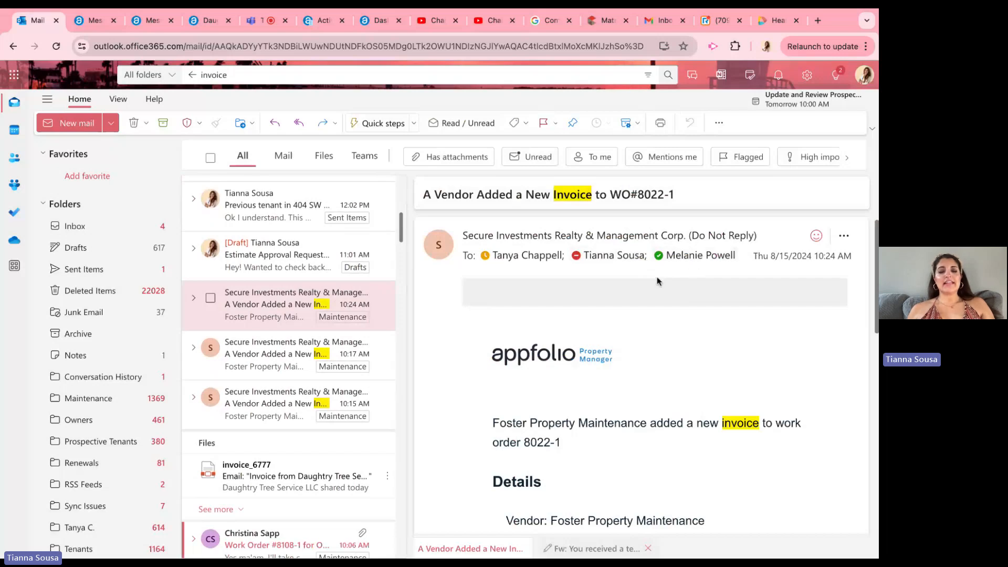
Step: Review the notification's subject, work order reference, vendor, property and tenant details
scroll(659, 283, down, 2)
scroll(580, 348, down, 1)
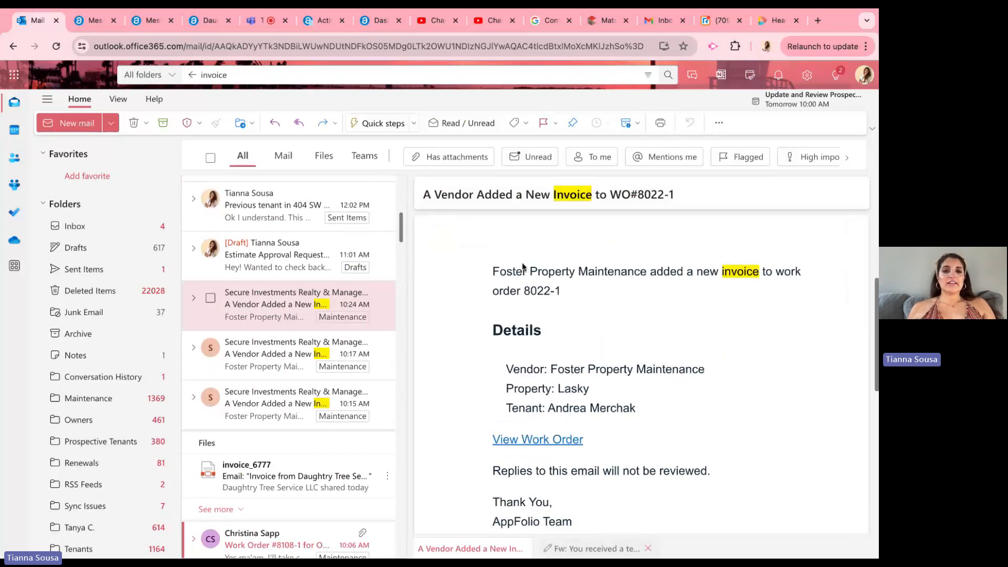
triple_click(494, 270)
click(493, 270)
triple_click(578, 293)
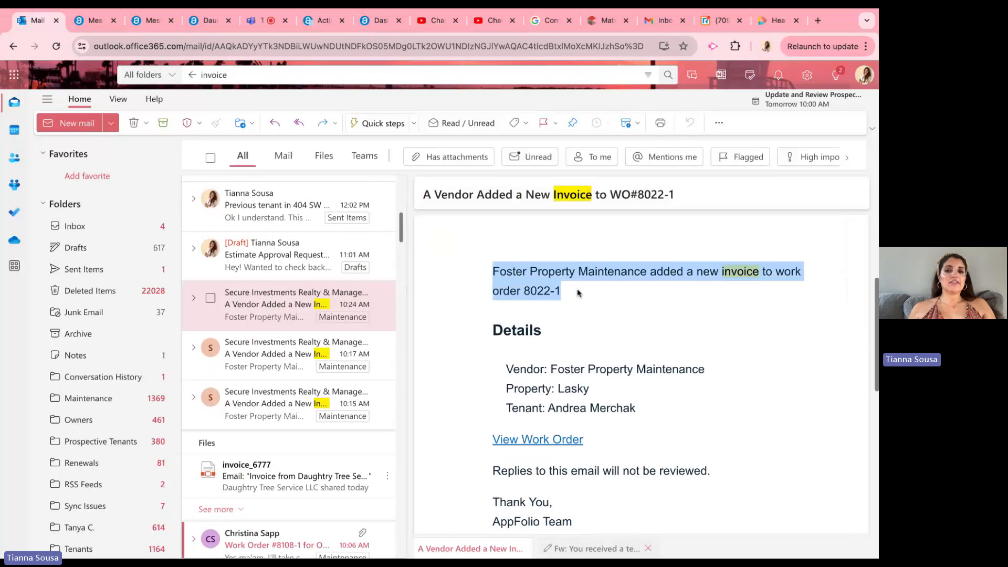
click(578, 293)
drag(509, 267, 527, 308)
click(528, 308)
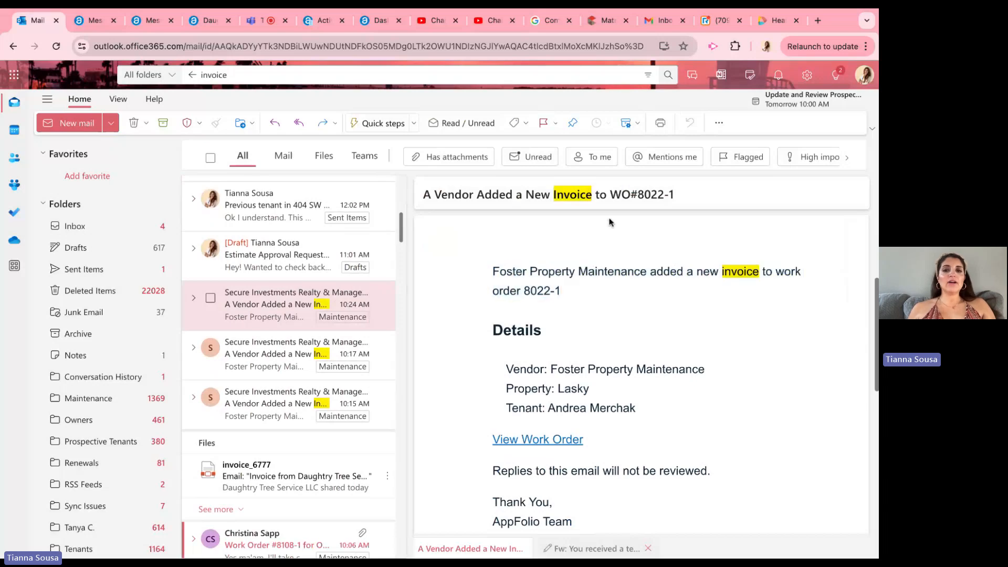
drag(610, 194, 674, 195)
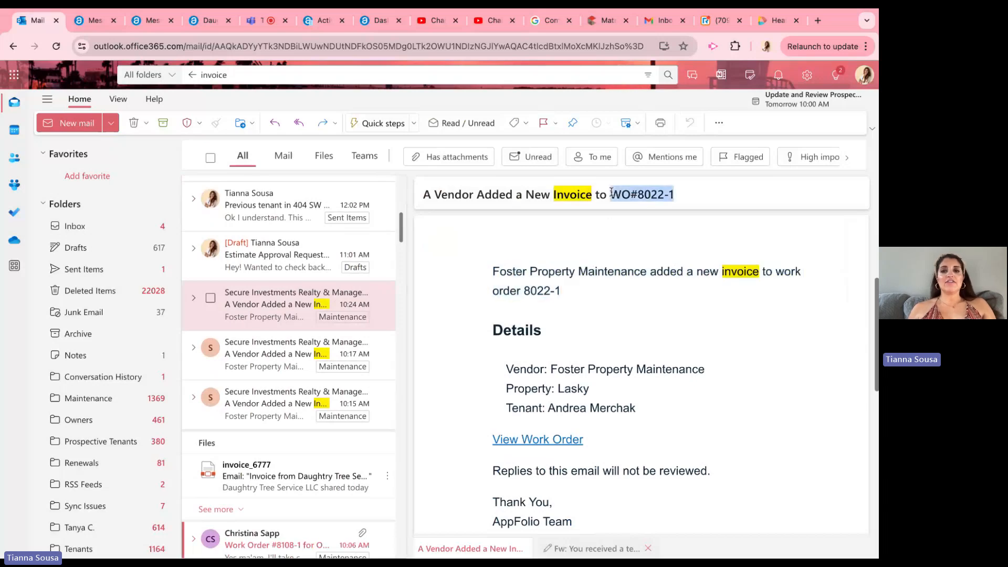
triple_click(522, 388)
click(617, 399)
drag(635, 410, 506, 408)
click(506, 408)
triple_click(507, 389)
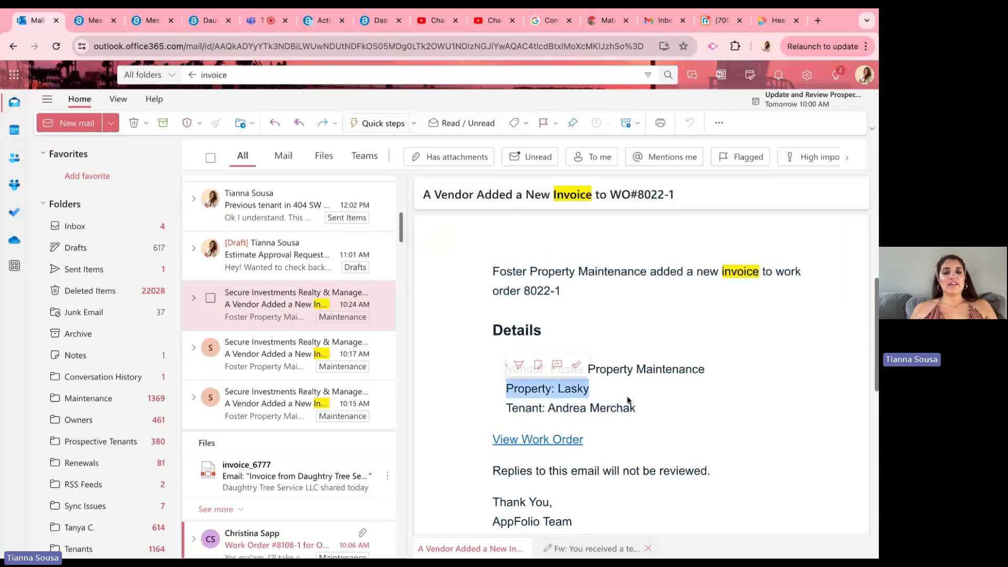
click(610, 404)
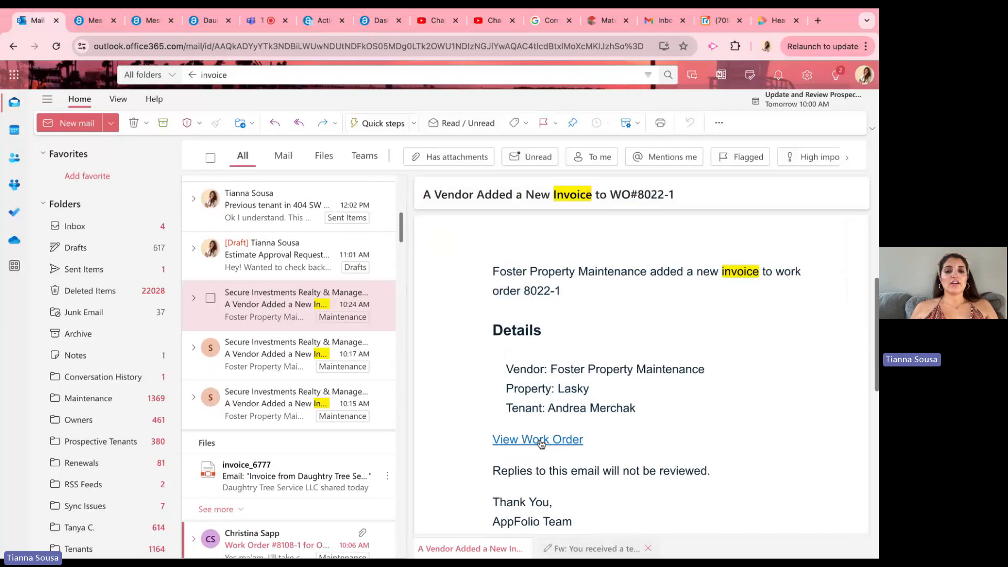
Step: Open the work order linked in the email and review its job description and estimate
triple_click(481, 443)
click(533, 446)
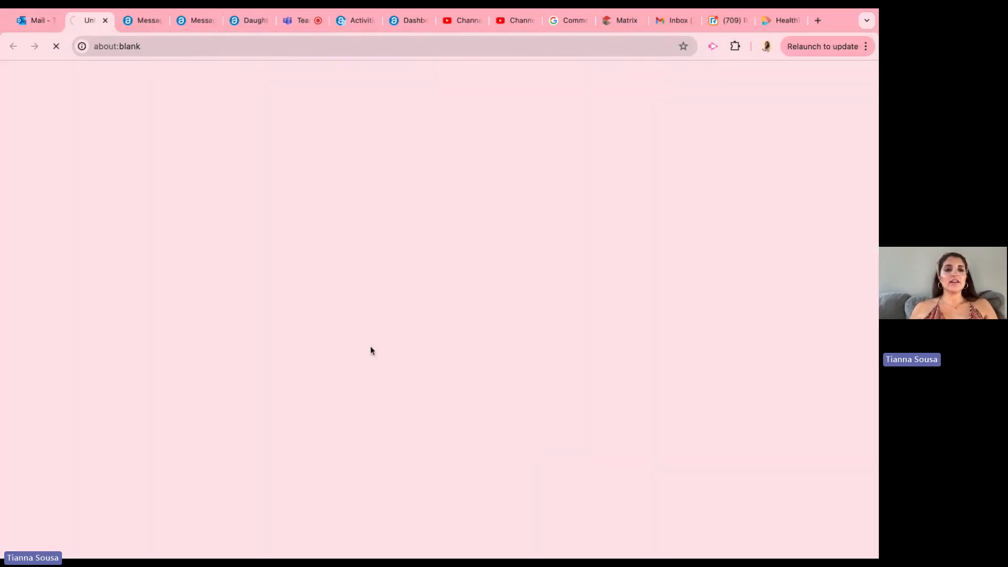
scroll(283, 211, down, 3)
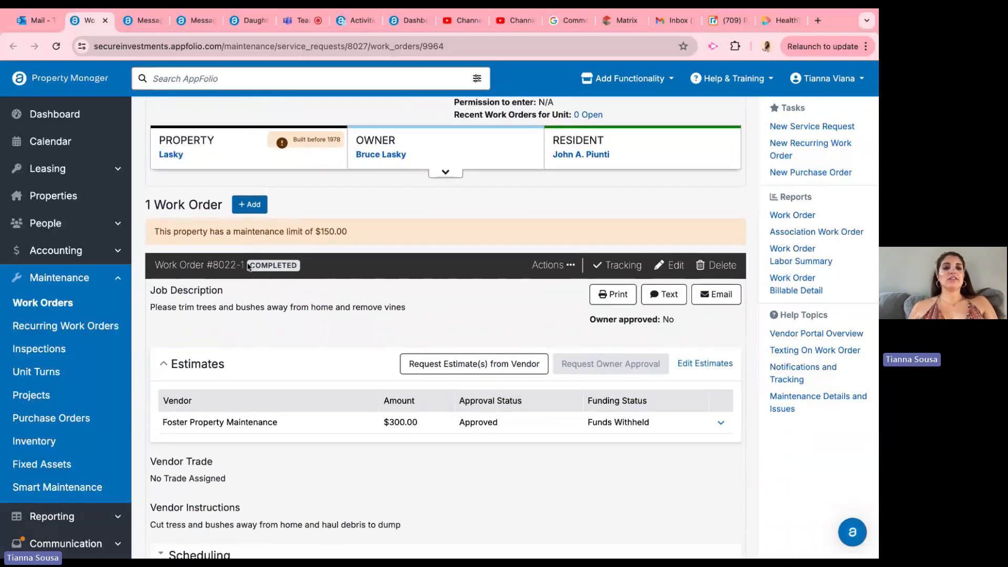
scroll(248, 267, down, 3)
scroll(248, 267, down, 10)
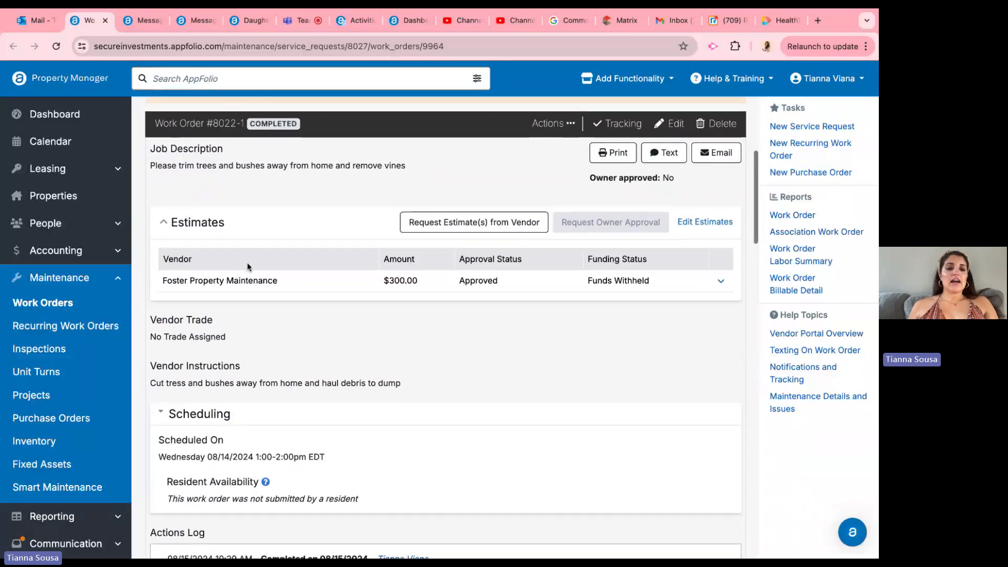
Step: Open the billable item invoice PDF attached to the work order
scroll(248, 267, down, 3)
scroll(248, 267, down, 10)
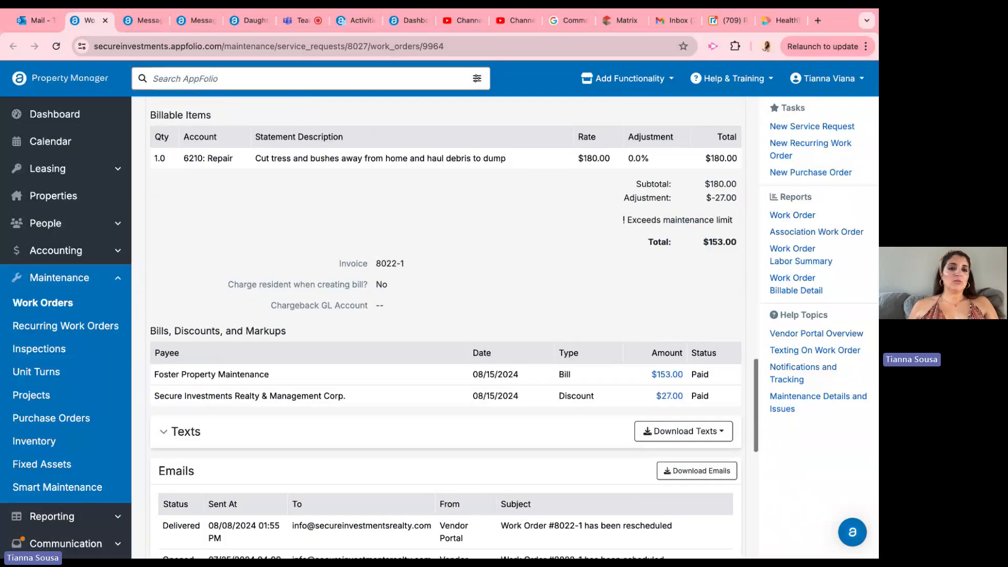
drag(191, 375, 228, 388)
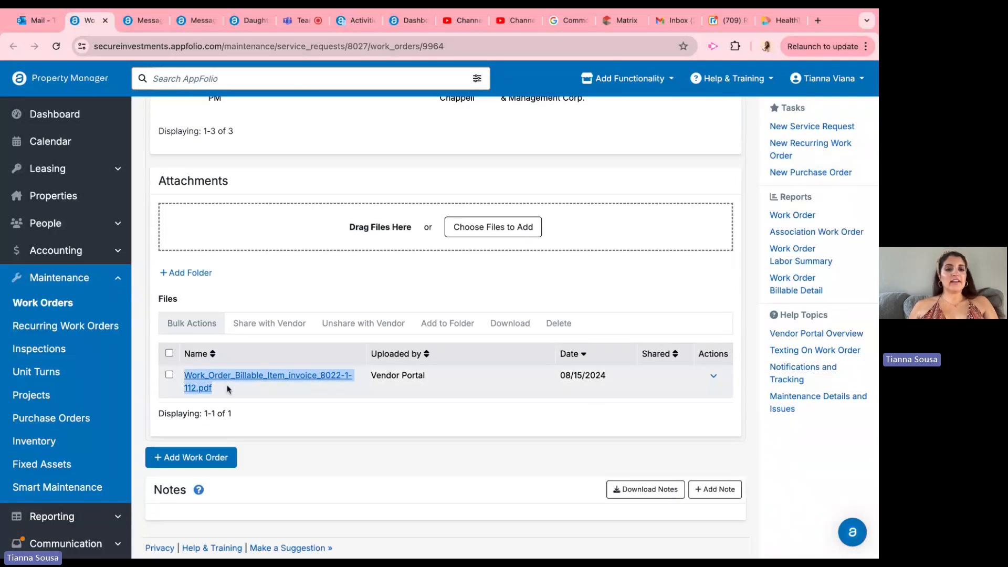
triple_click(228, 389)
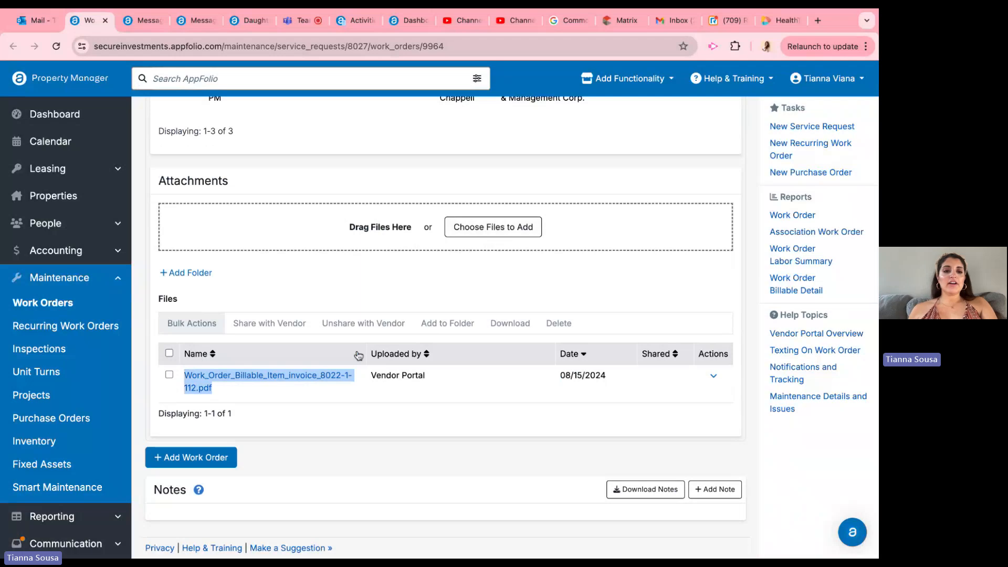
click(308, 379)
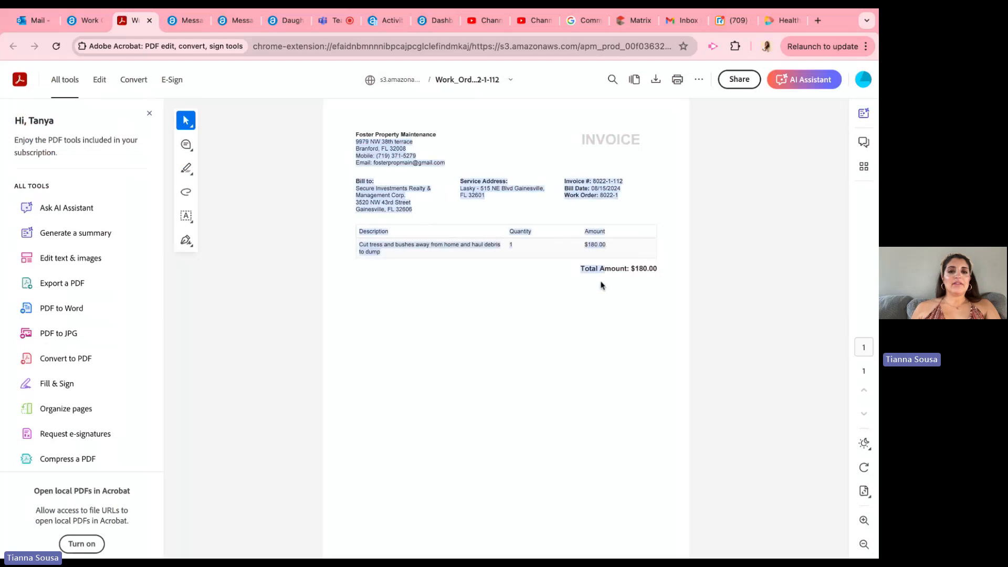
Step: Check the invoice's work description and amount, and download the PDF
triple_click(362, 245)
click(575, 242)
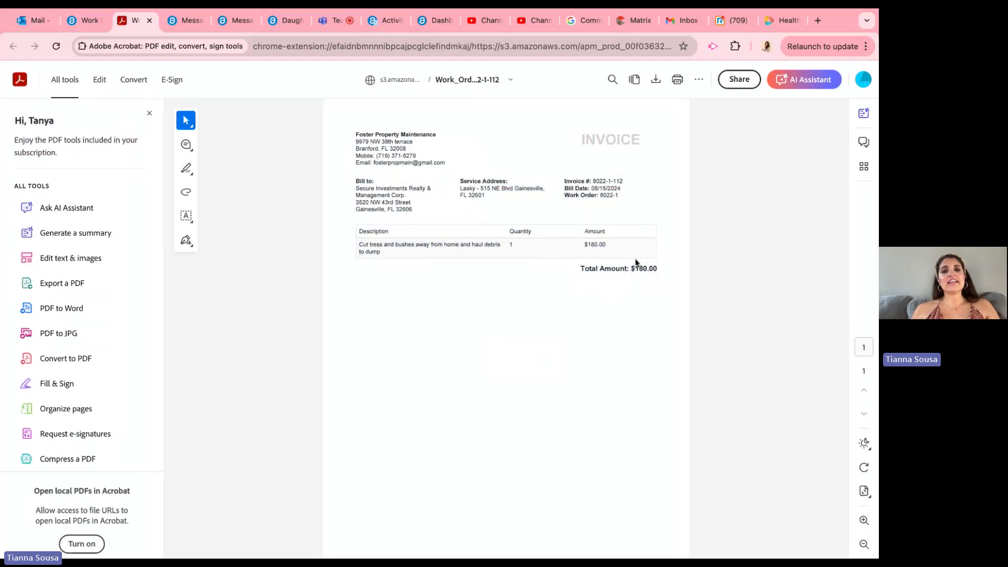
drag(548, 248, 395, 267)
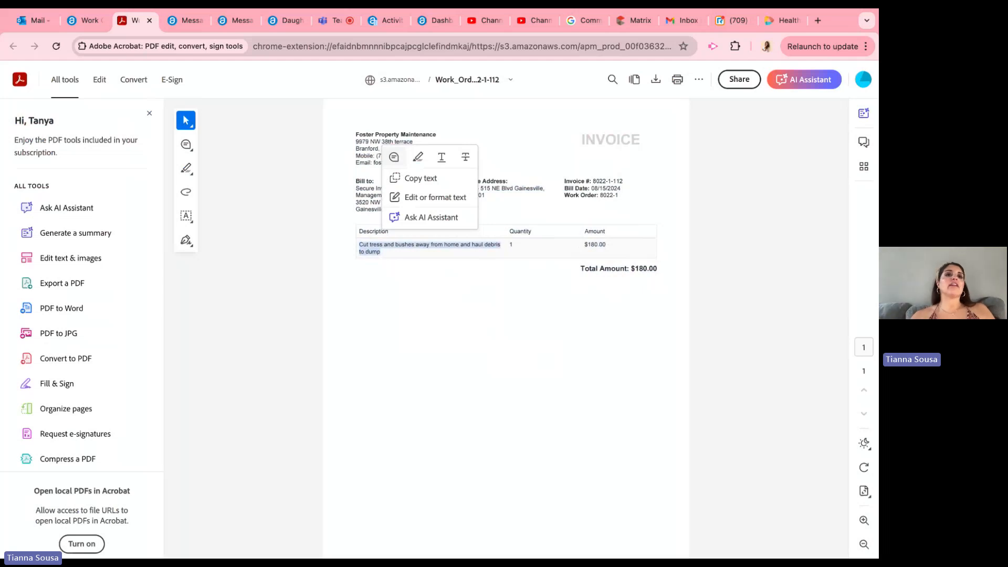
click(409, 273)
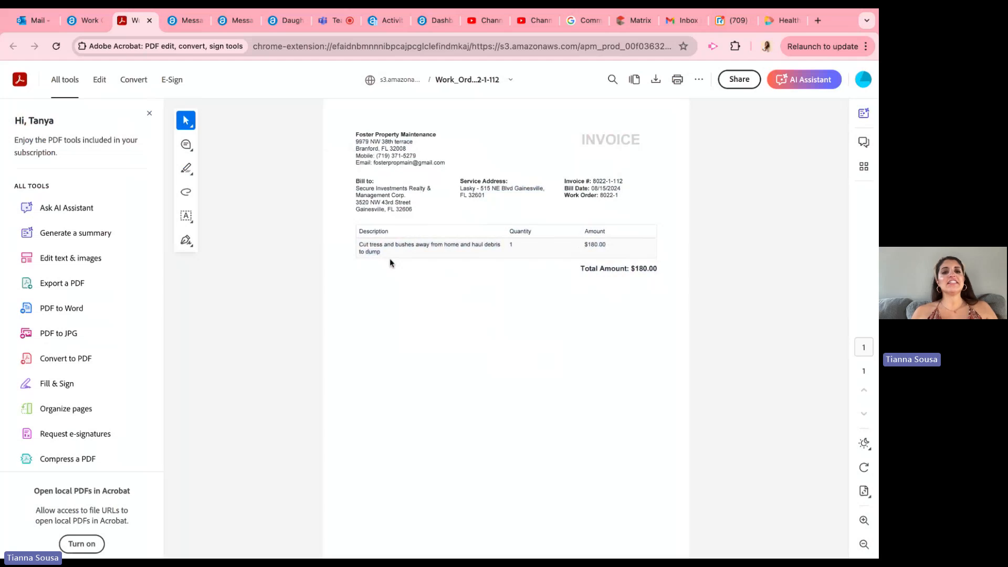
triple_click(389, 258)
click(389, 258)
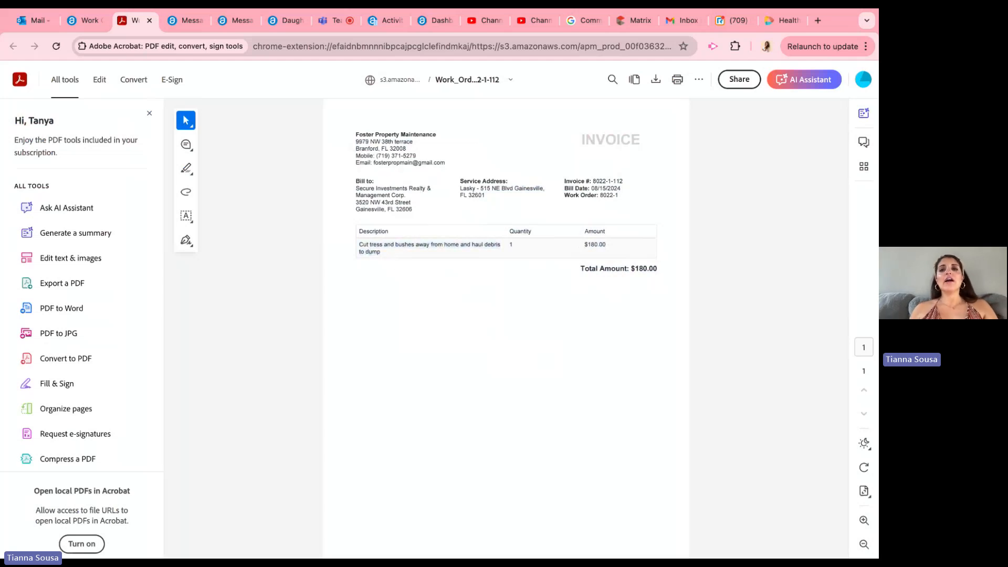
click(656, 85)
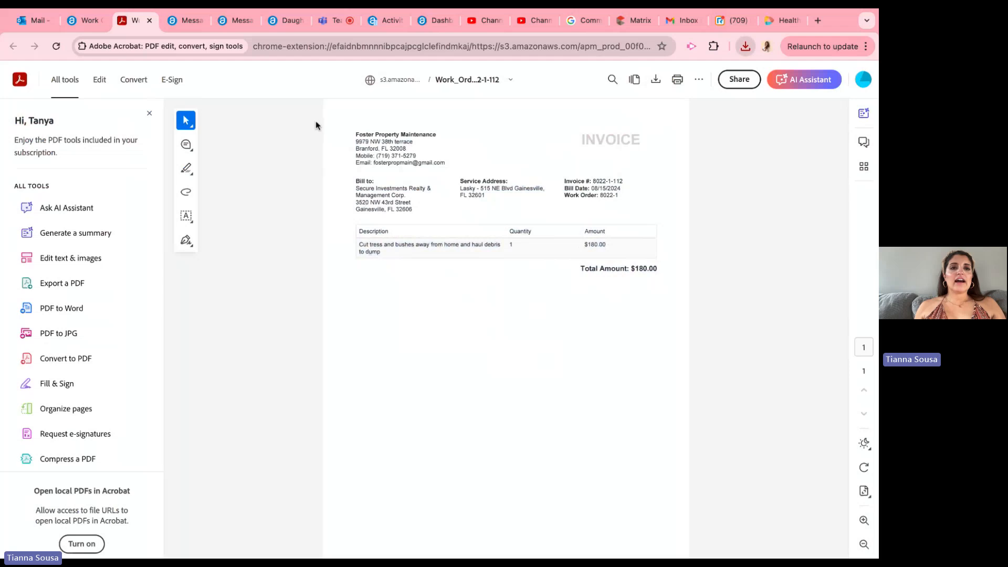
Step: Switch to Teams and open the 2024 folder under Property bills in the SI Property Management General channel's files
click(184, 22)
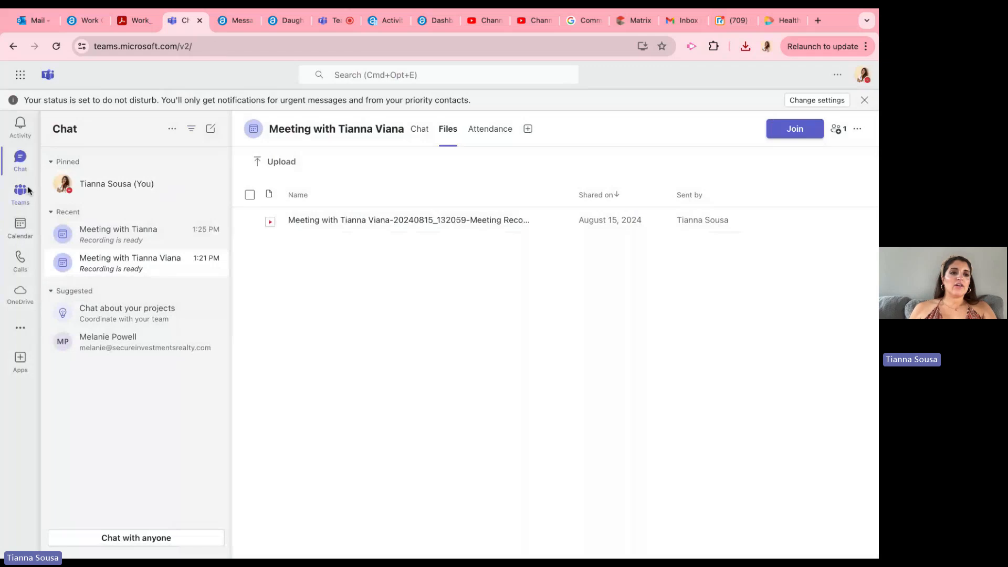
click(27, 190)
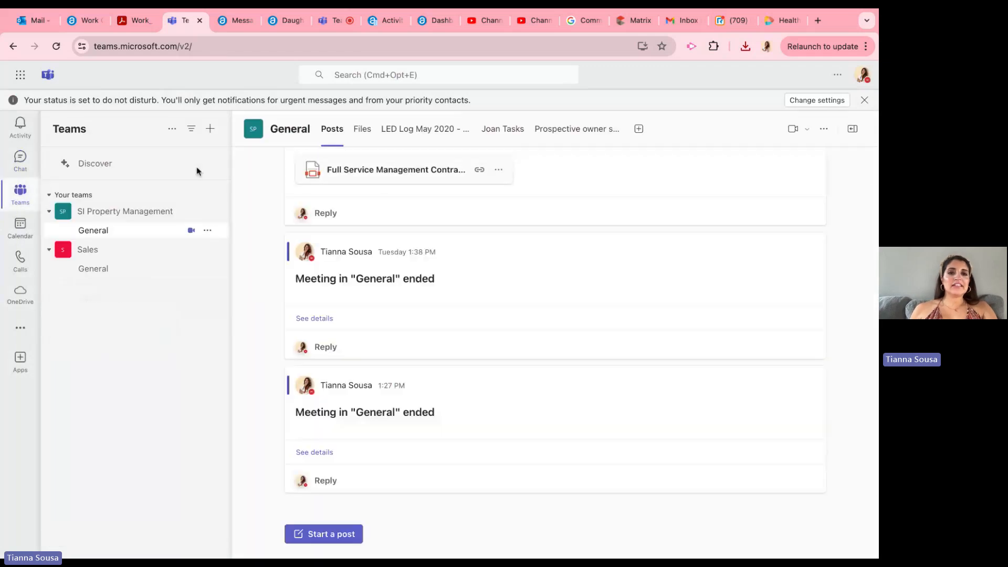
click(363, 136)
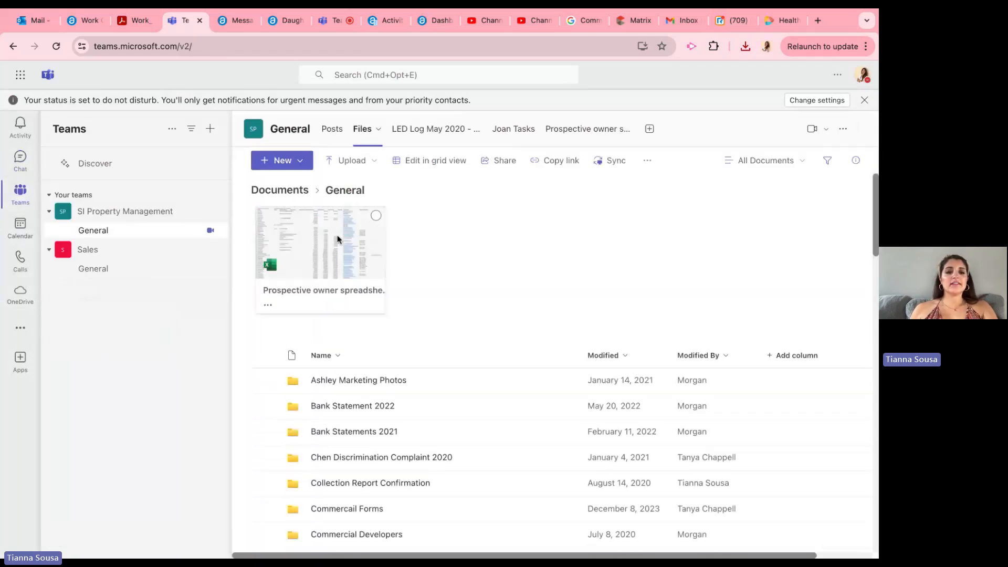
scroll(344, 313, down, 2)
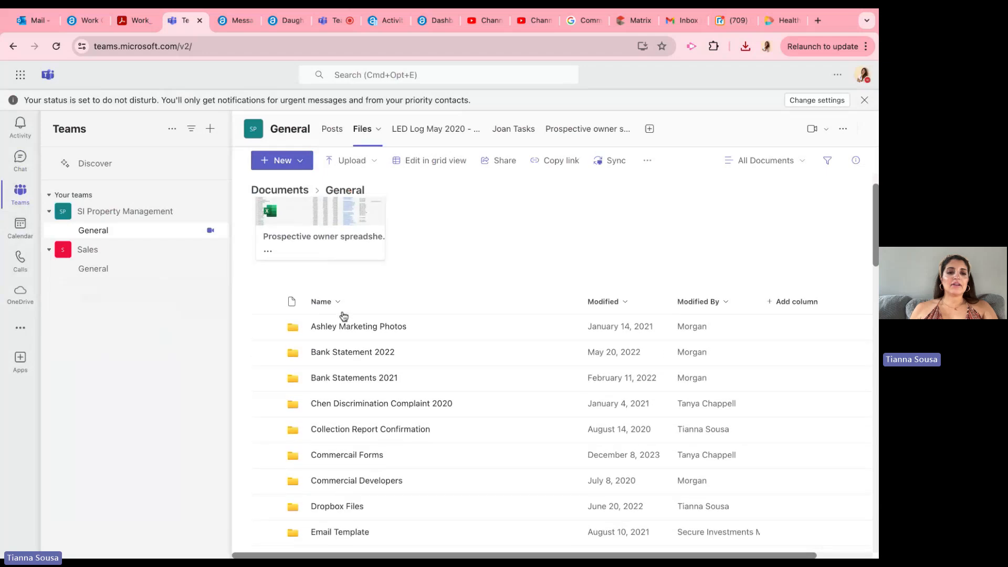
scroll(344, 315, down, 10)
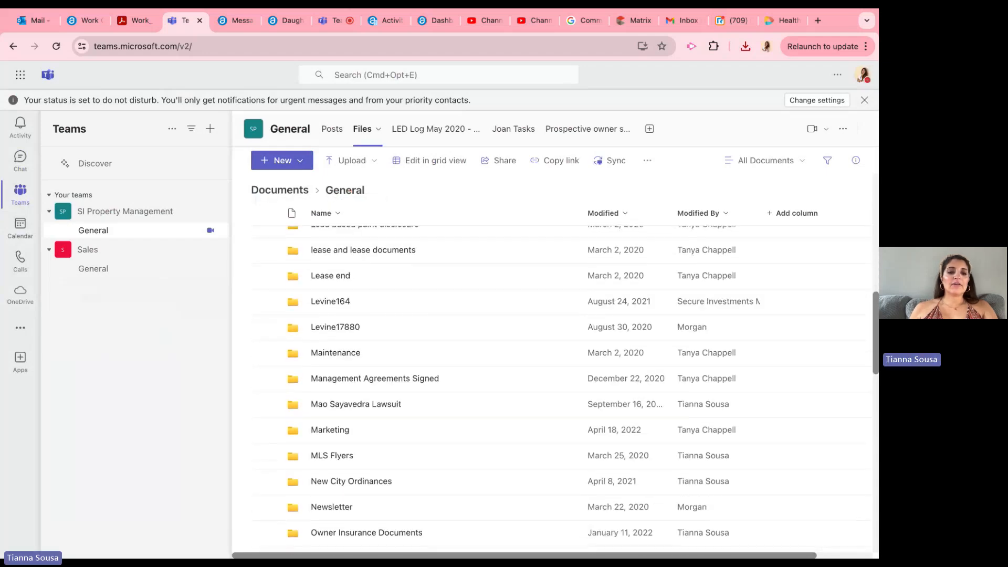
scroll(336, 370, down, 8)
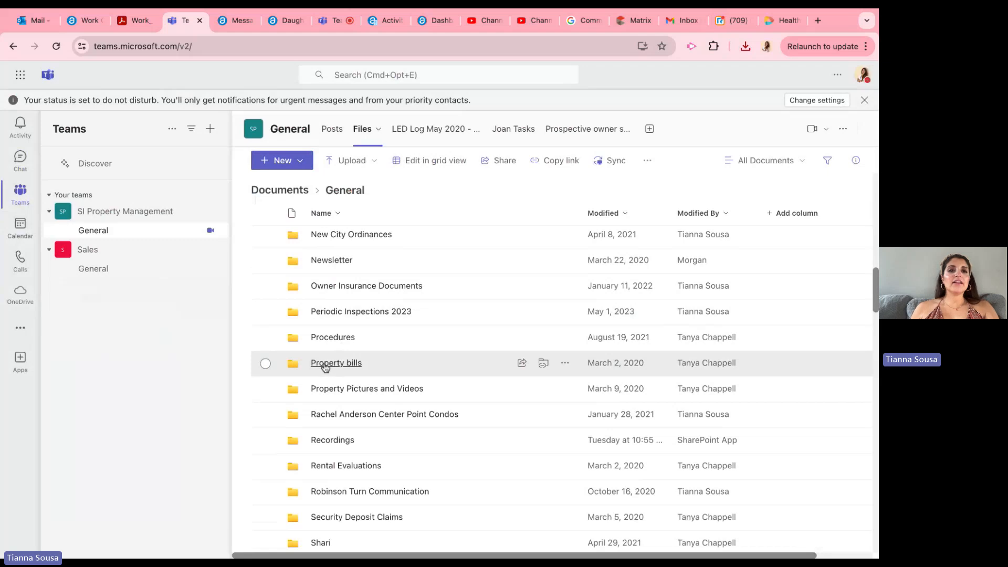
click(332, 365)
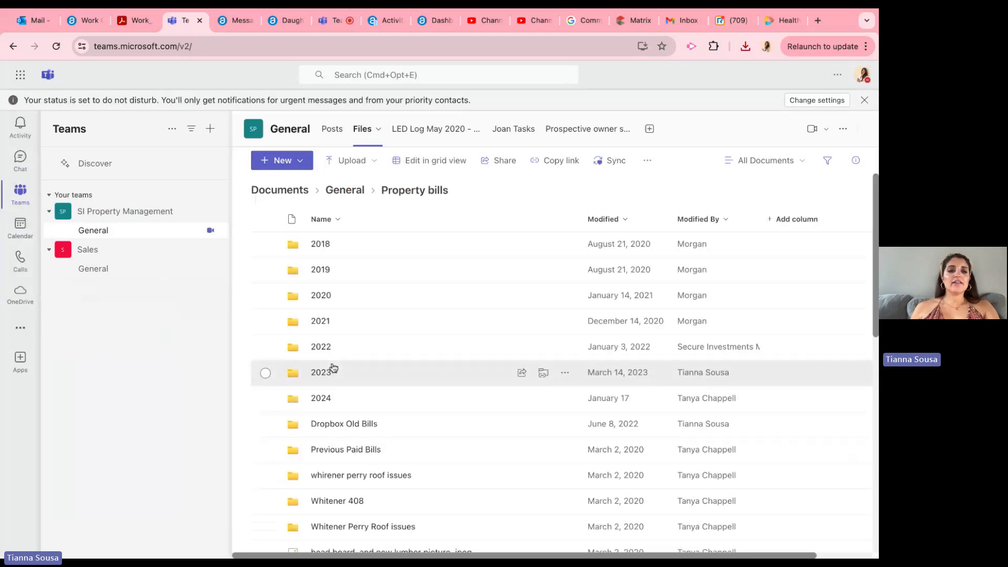
click(329, 402)
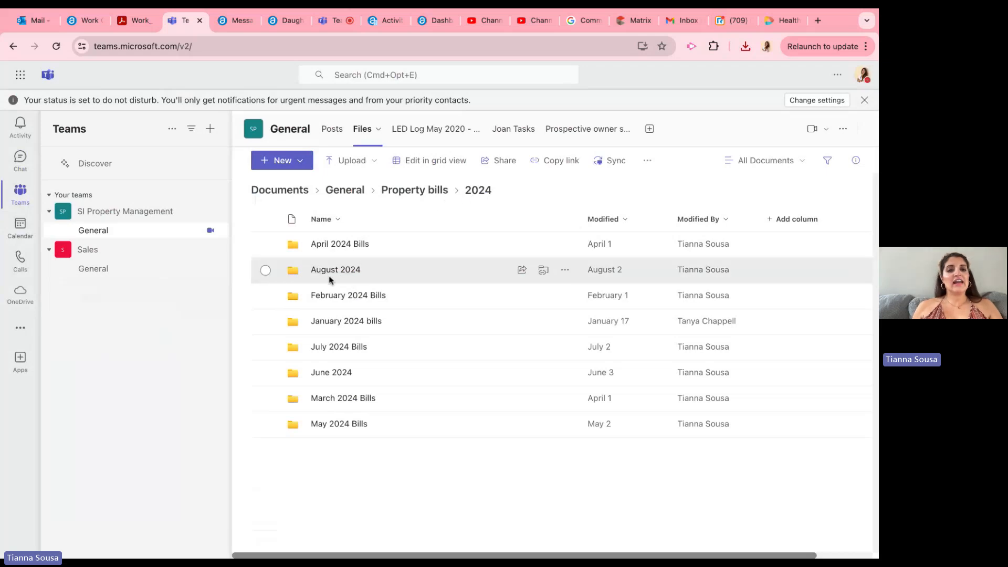
Step: Rename the August 2024 folder to "August 2024 Bills" and open it
click(266, 271)
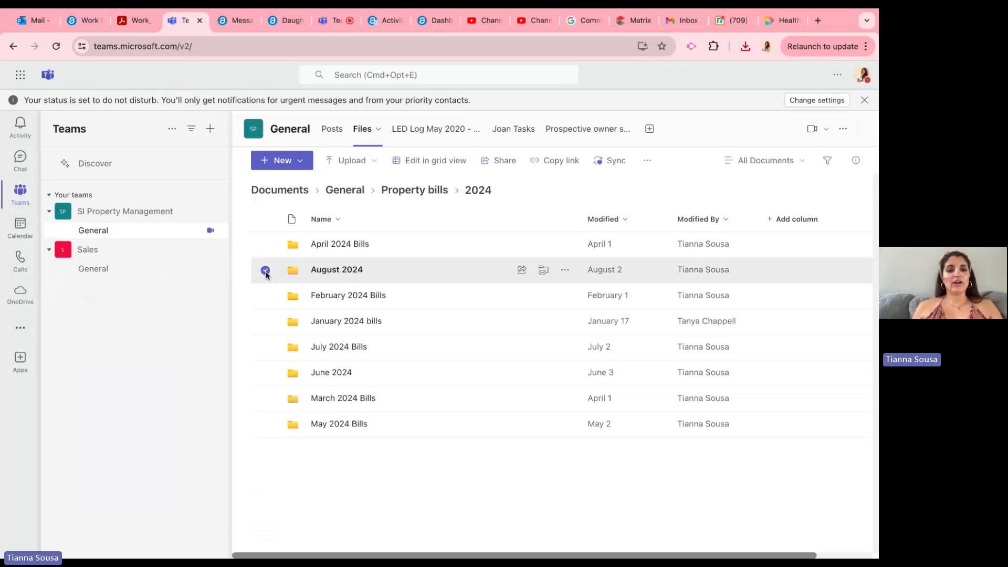
click(652, 160)
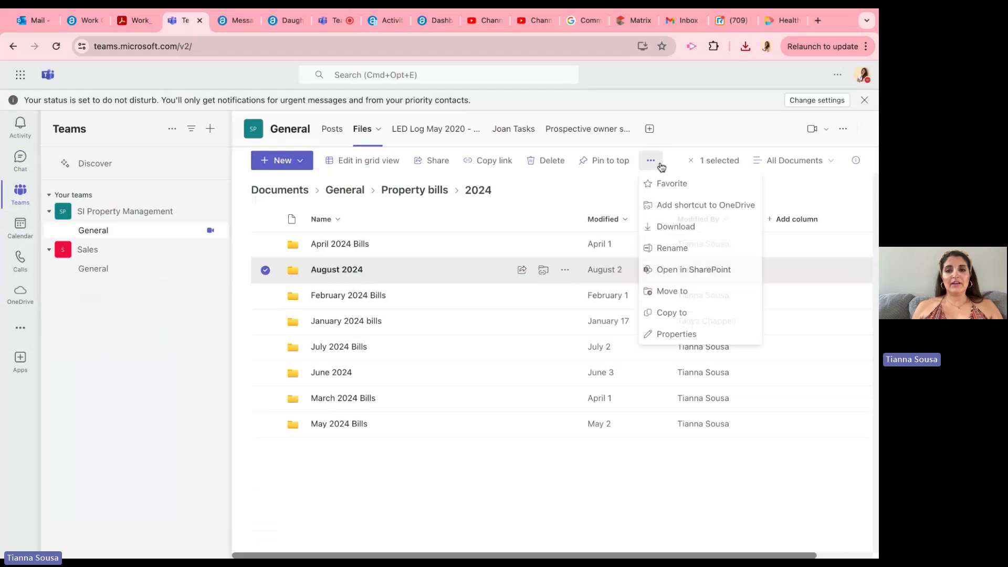
click(672, 249)
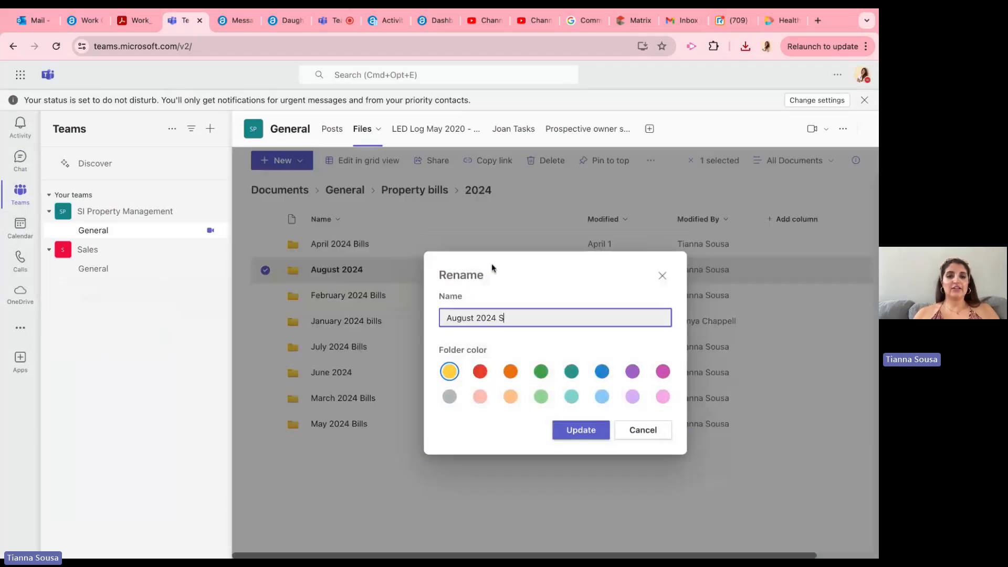
click(588, 429)
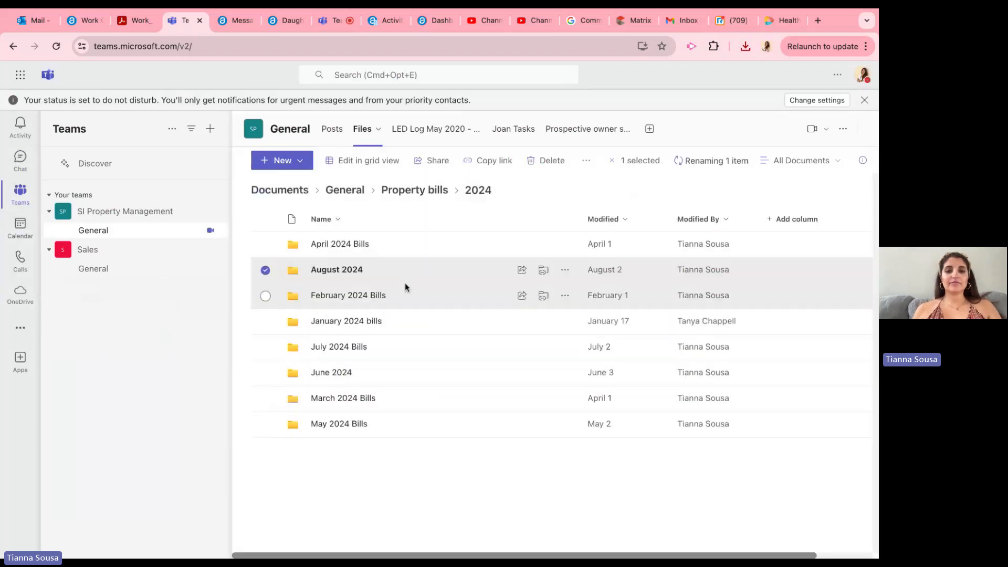
click(371, 270)
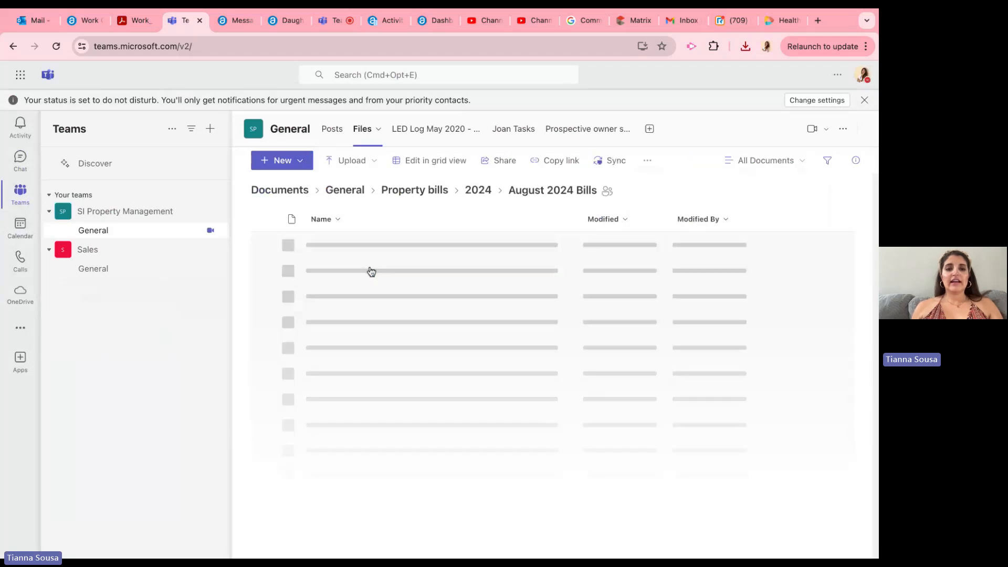
Step: Upload the downloaded Foster Property Solutions August invoice PDF to the August 2024 Bills folder
click(357, 166)
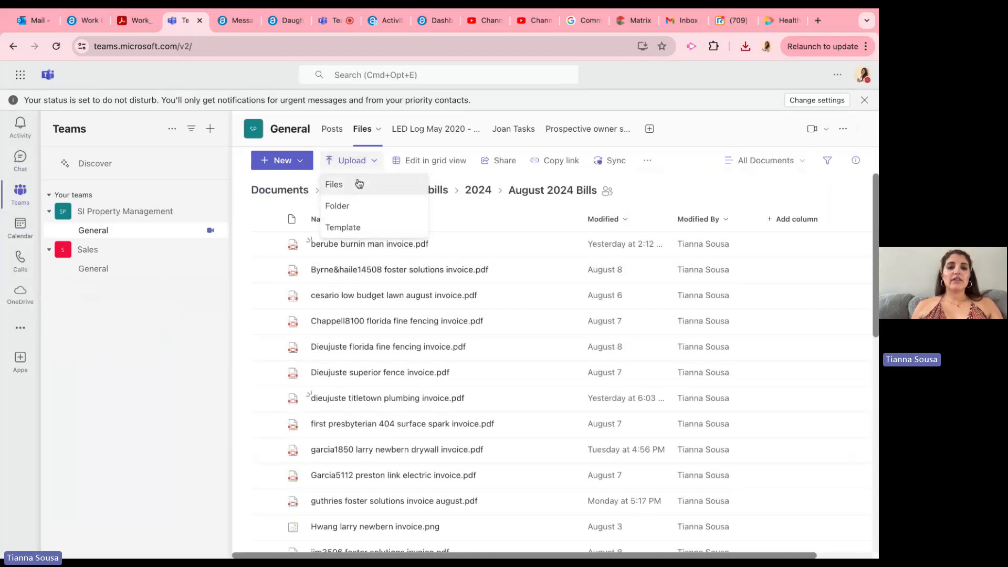
click(359, 183)
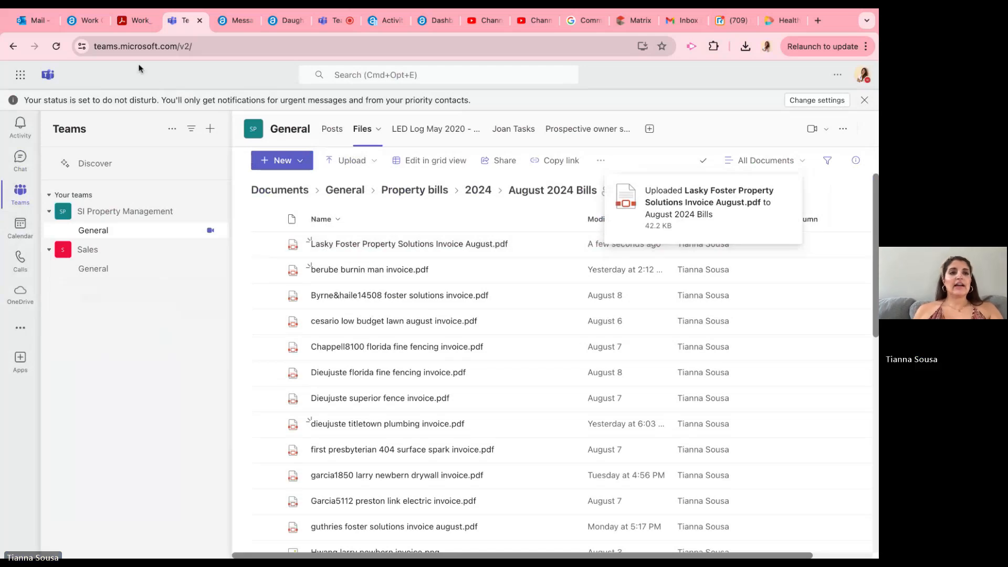
Step: Switch back to the completed work order in AppFolio and open it for editing
click(90, 23)
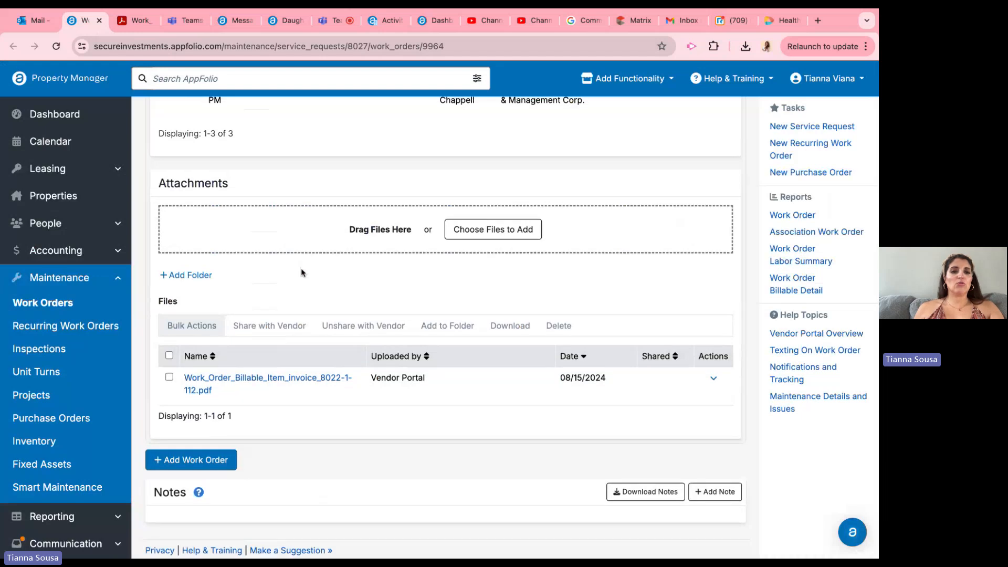
scroll(301, 268, up, 15)
scroll(301, 268, down, 4)
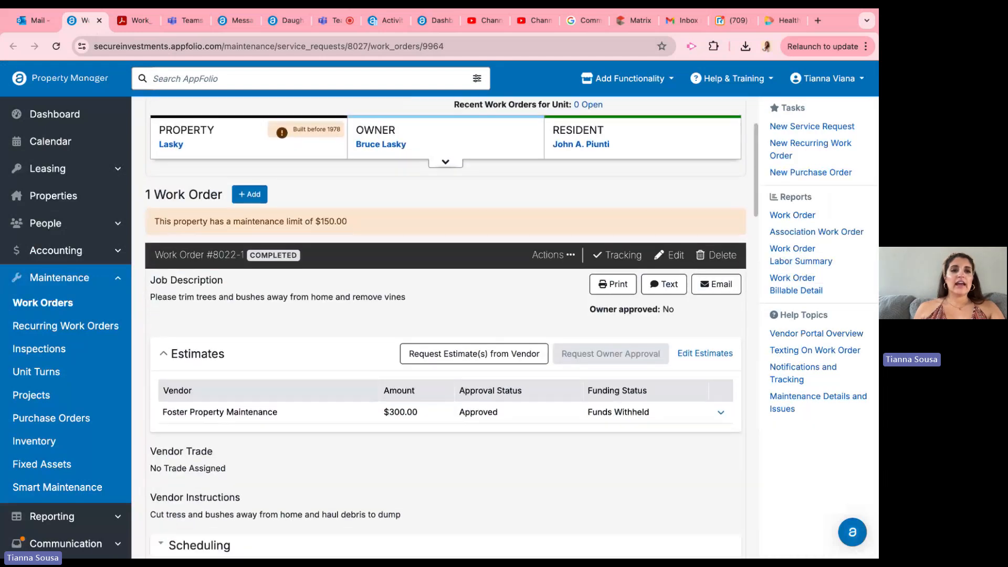
scroll(314, 268, up, 2)
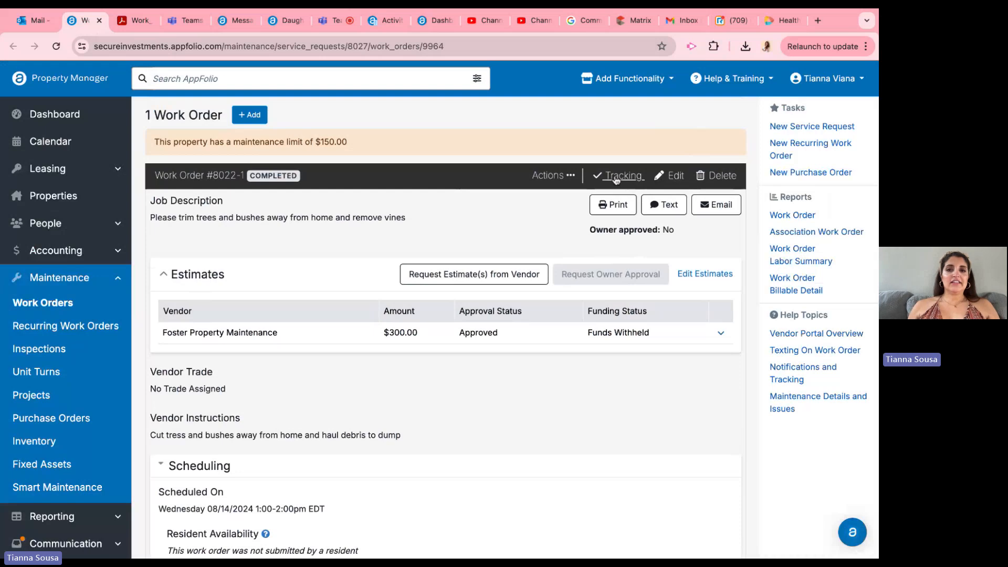
click(676, 176)
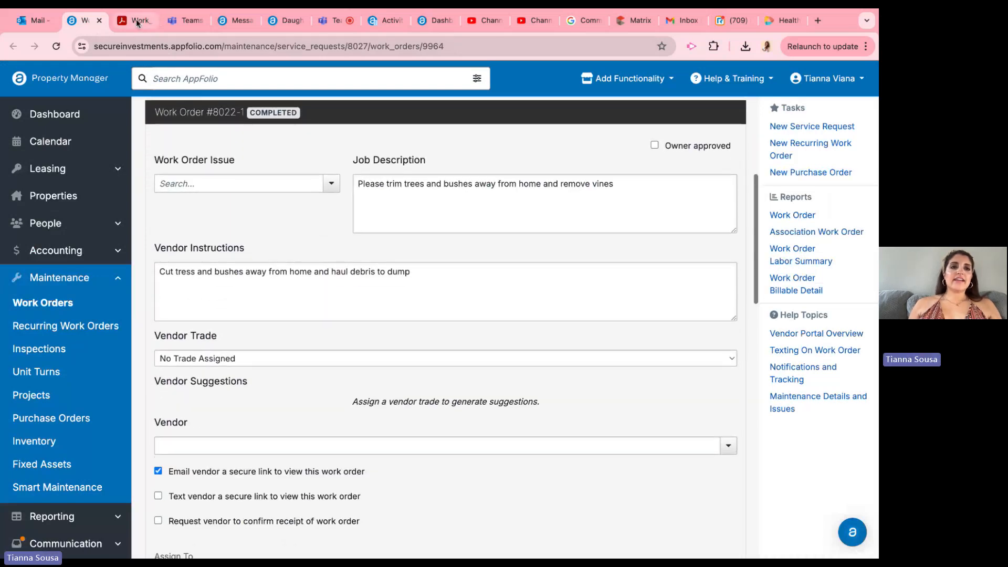
Step: Copy the work description from the invoice PDF and return to the work order edit form
click(138, 21)
triple_click(388, 252)
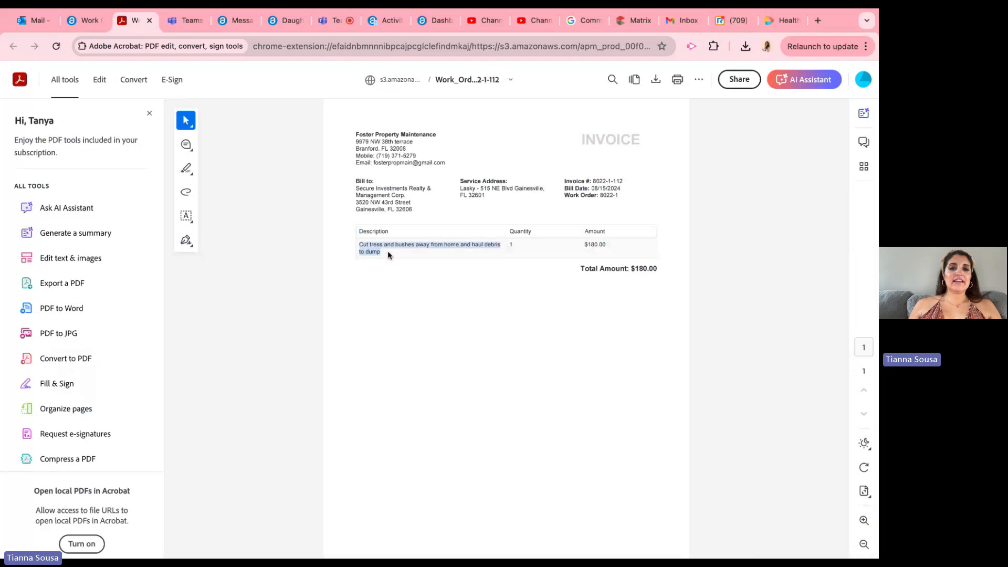
click(388, 253)
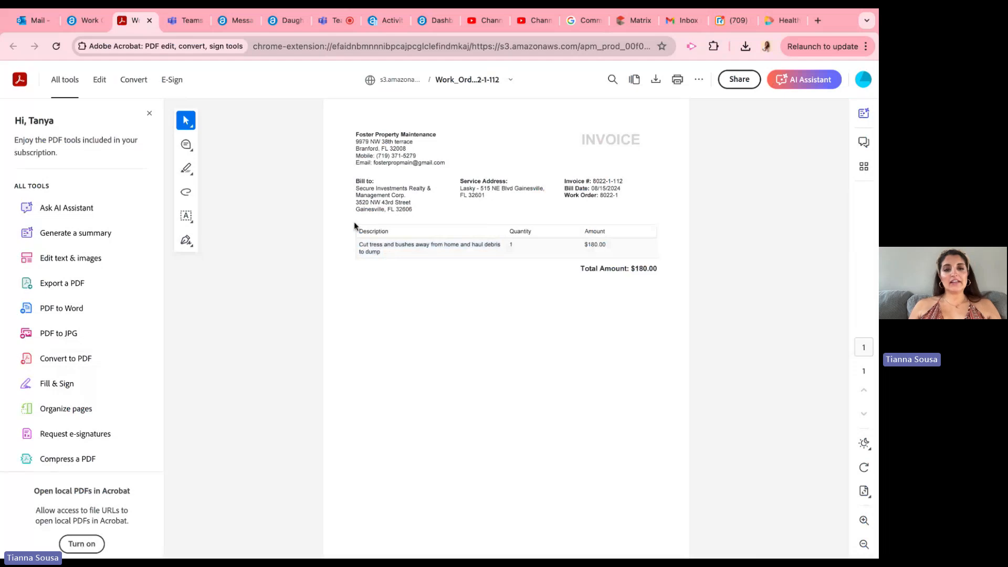
triple_click(386, 252)
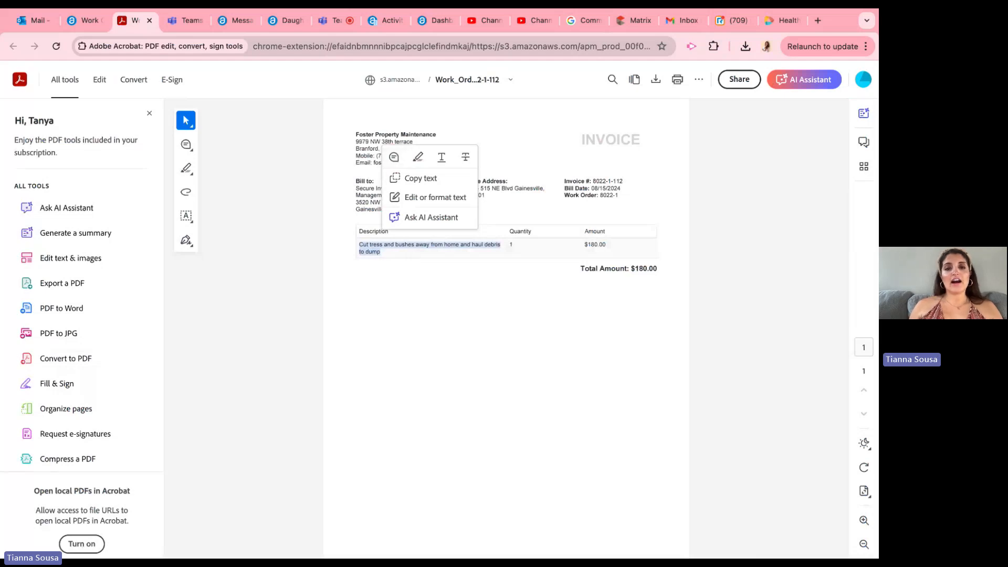
click(395, 253)
triple_click(391, 253)
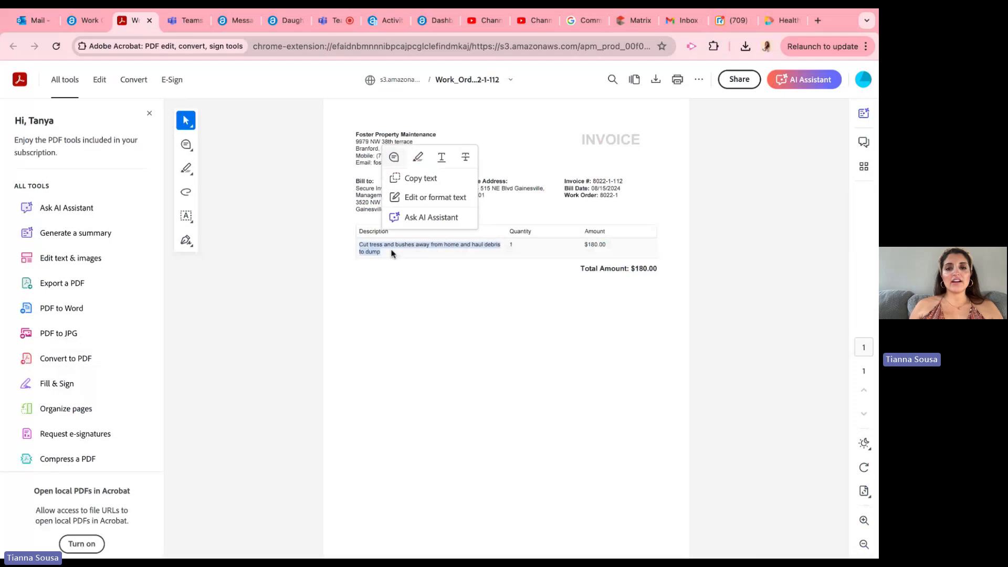
click(85, 21)
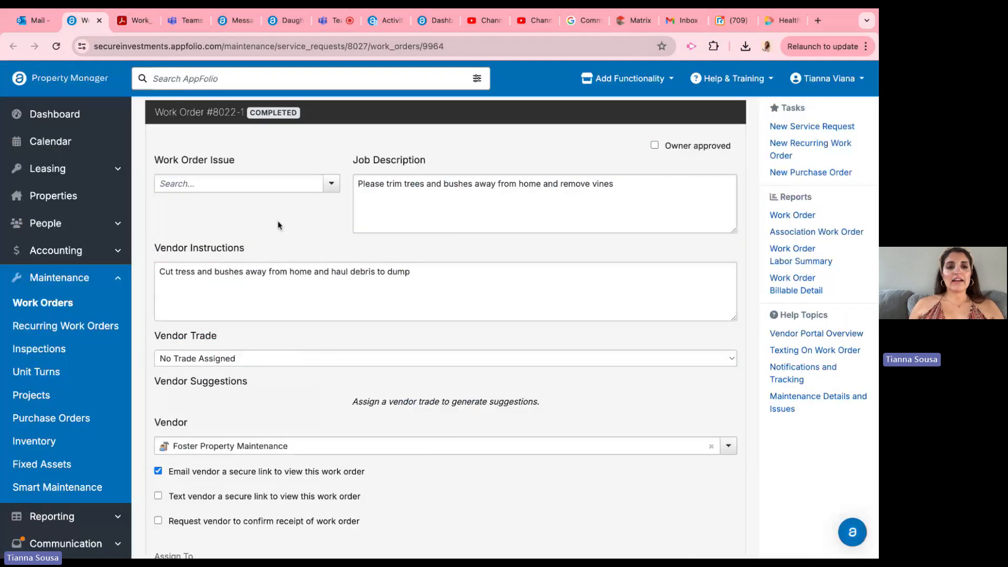
Step: Append $180 to the Vendor Instructions after the work description, checking the amount against the invoice PDF
triple_click(156, 244)
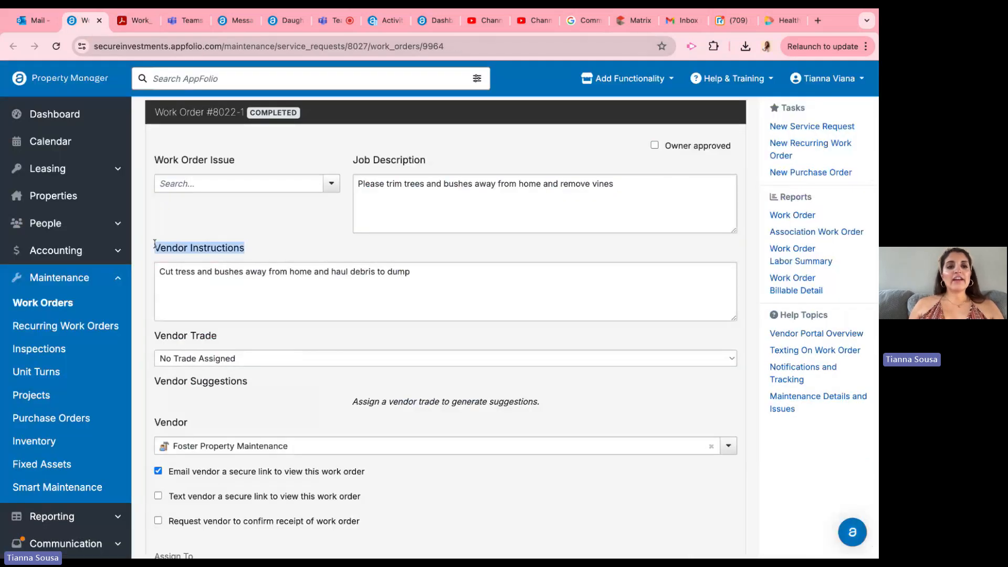
double_click(256, 272)
key(super+a)
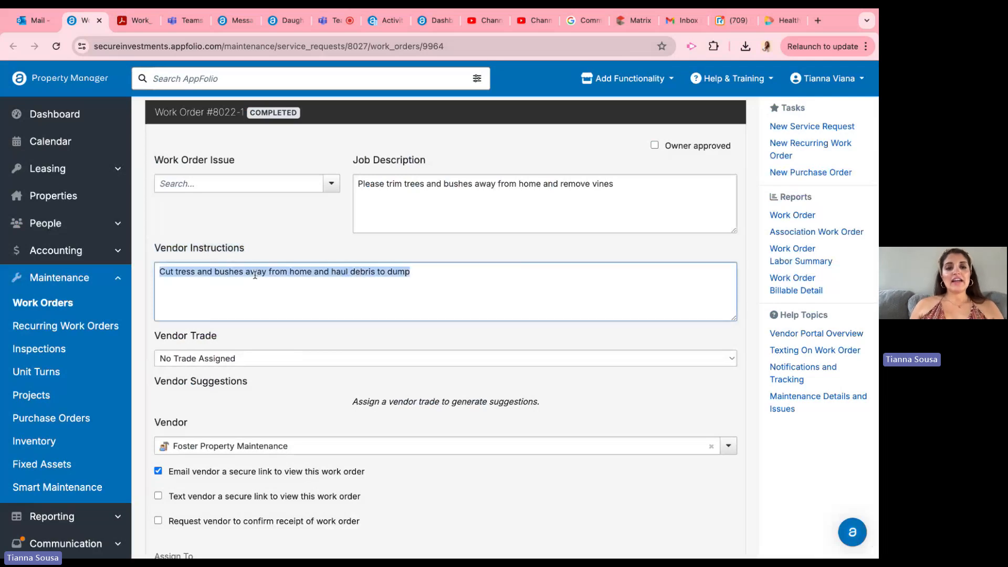
key(Right)
text($)
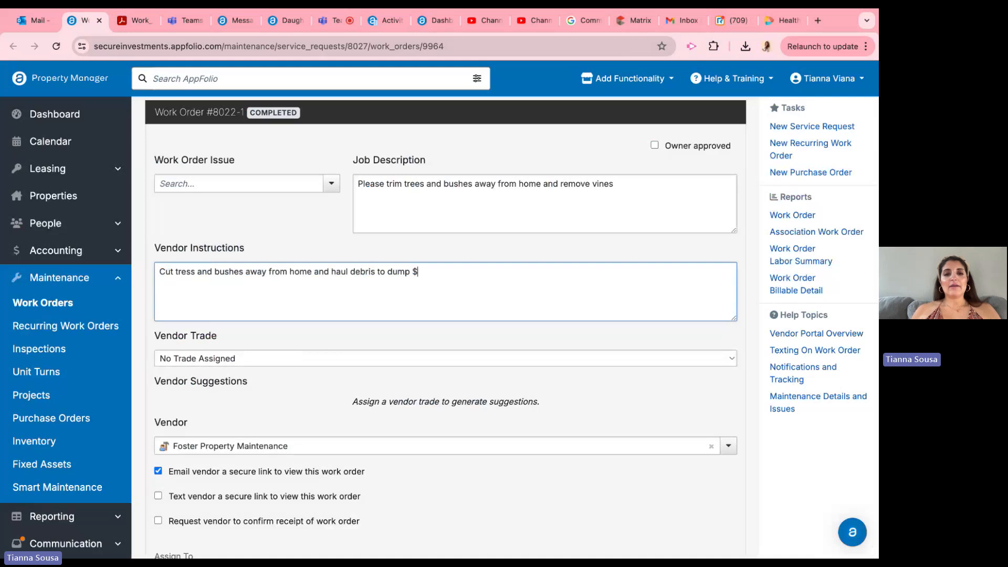
text(120)
click(127, 25)
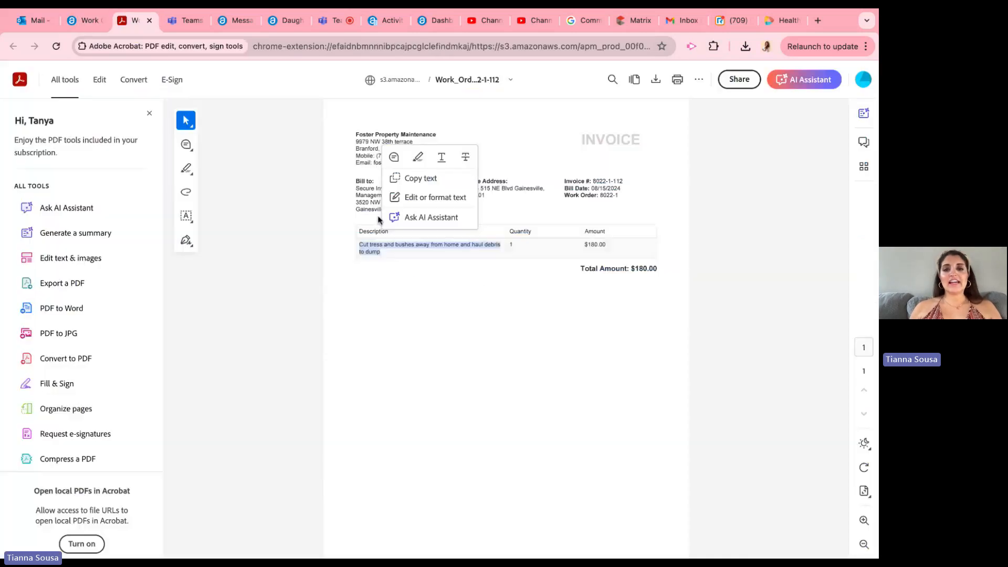
click(84, 29)
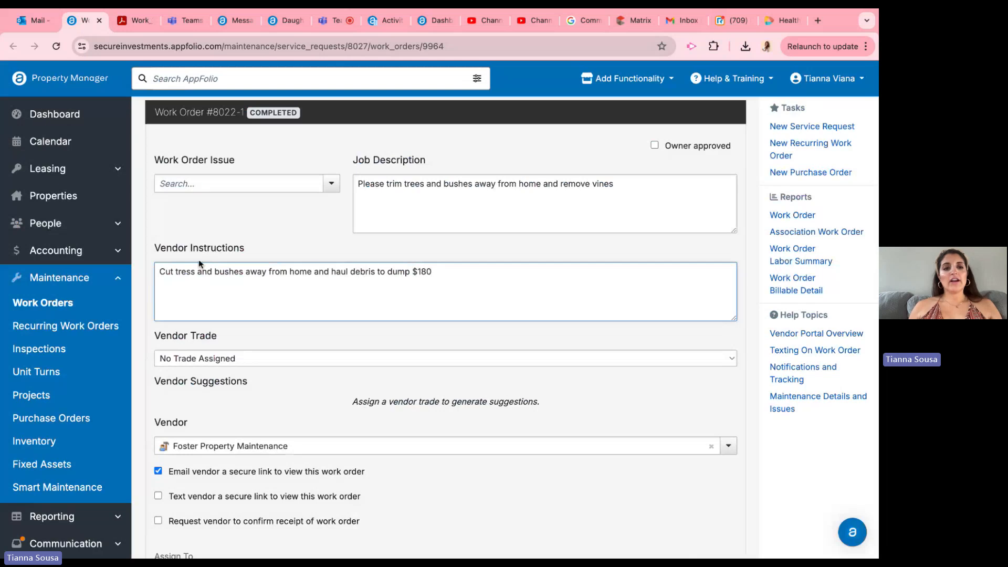
mouse_move(166, 273)
mouse_down()
mouse_move(341, 273)
mouse_move(164, 274)
mouse_up()
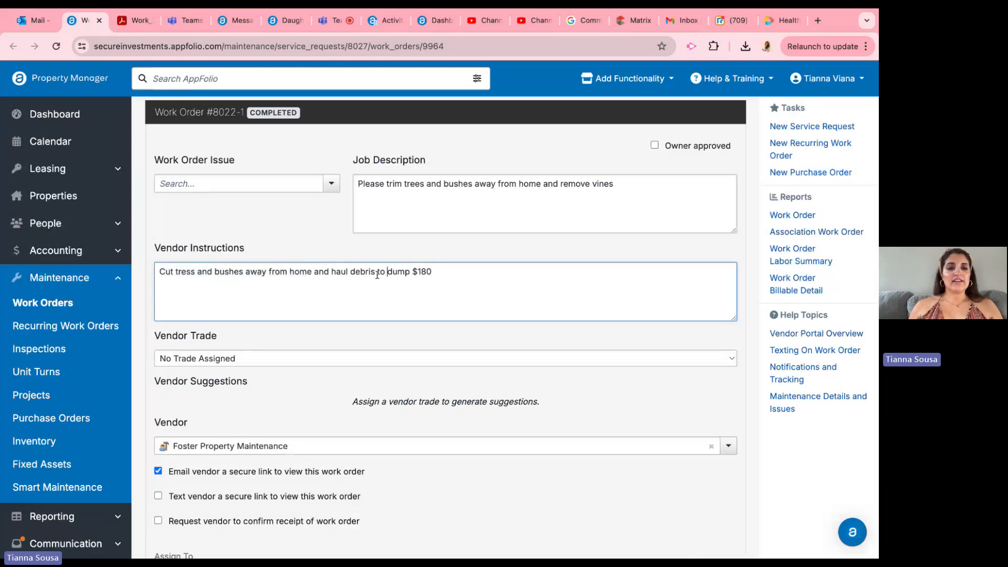
Step: Turn off emailing the vendor a secure link, review the Vendor Instructions, and save the work order
scroll(210, 368, down, 2)
click(158, 362)
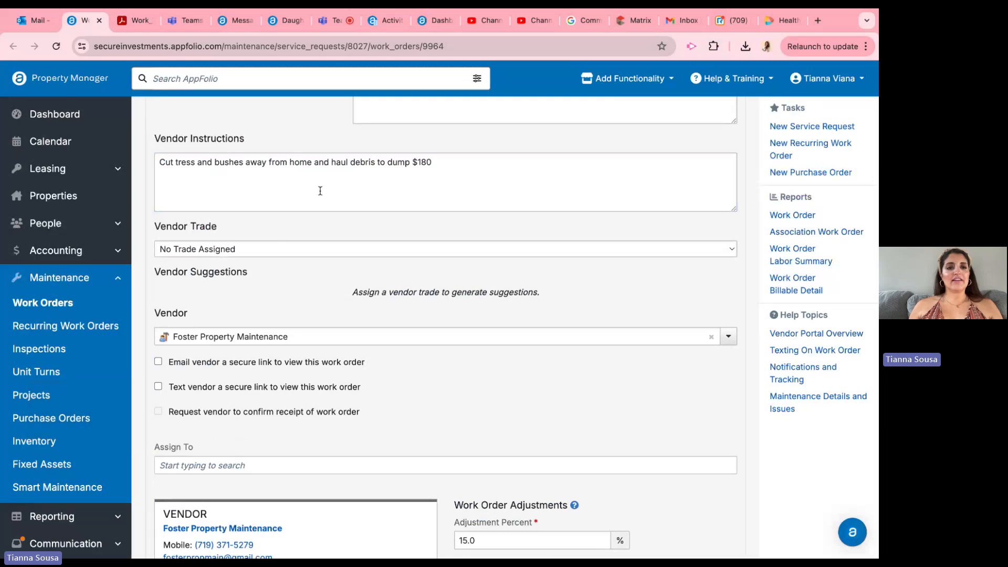
triple_click(308, 163)
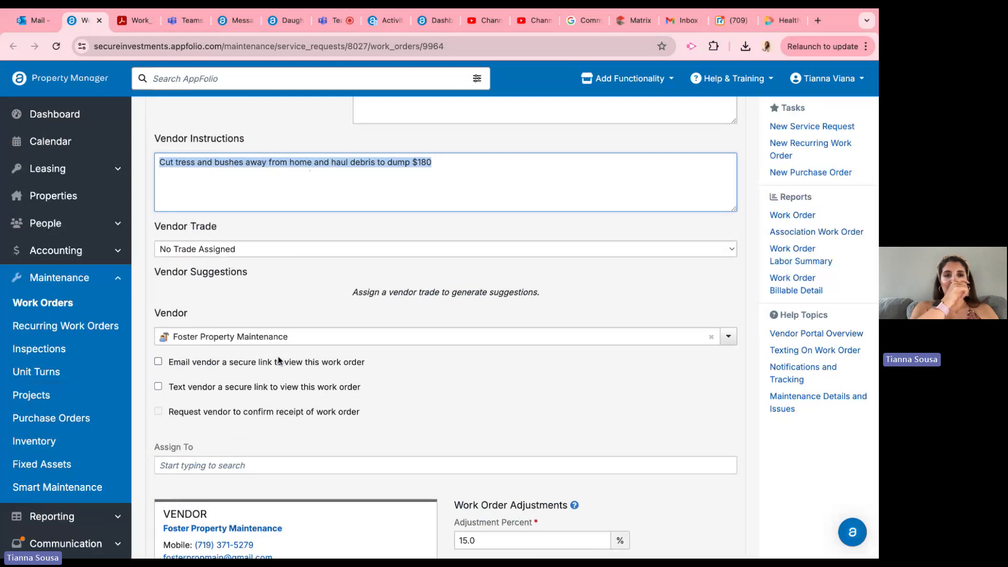
scroll(310, 170, up, 3)
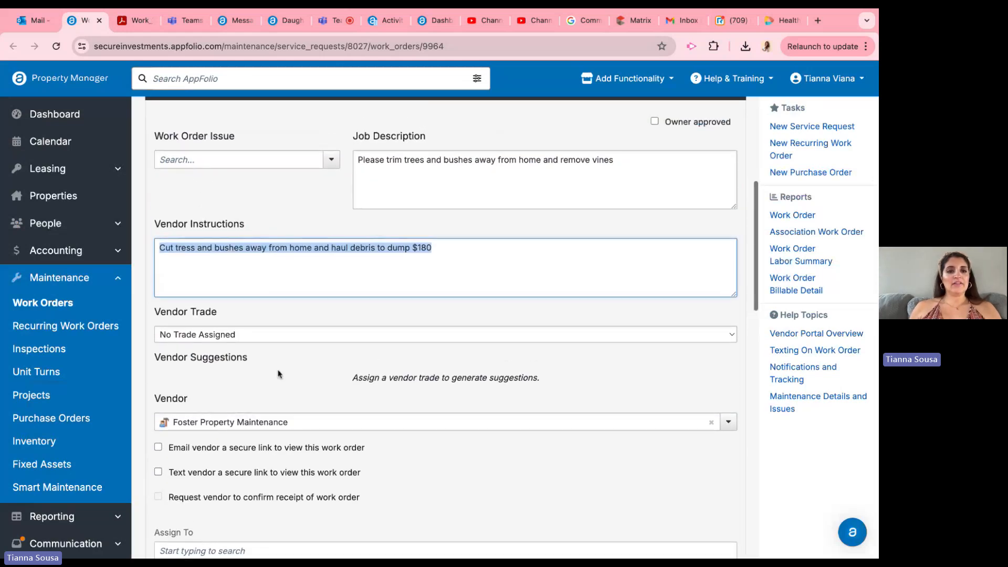
click(313, 268)
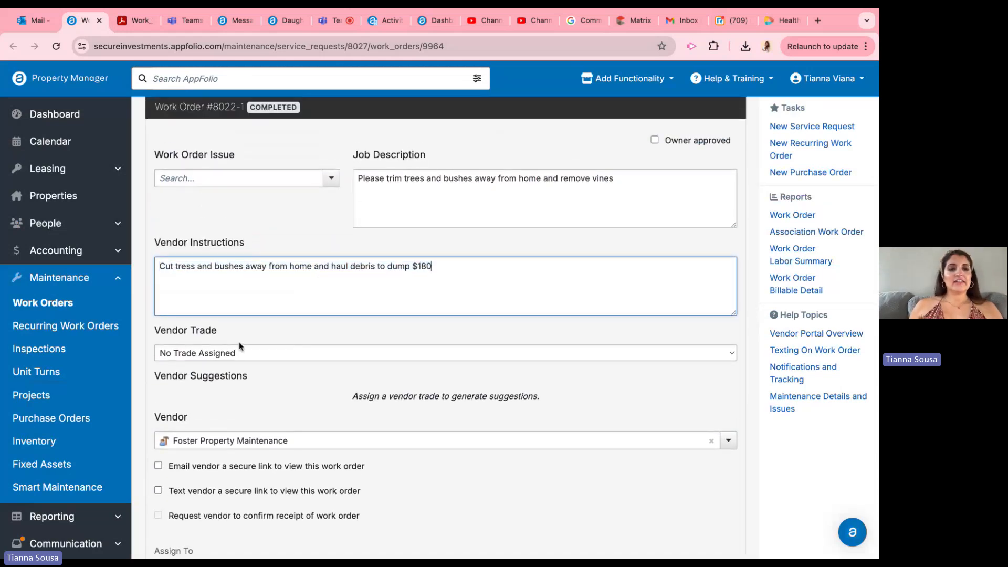
drag(166, 265, 398, 266)
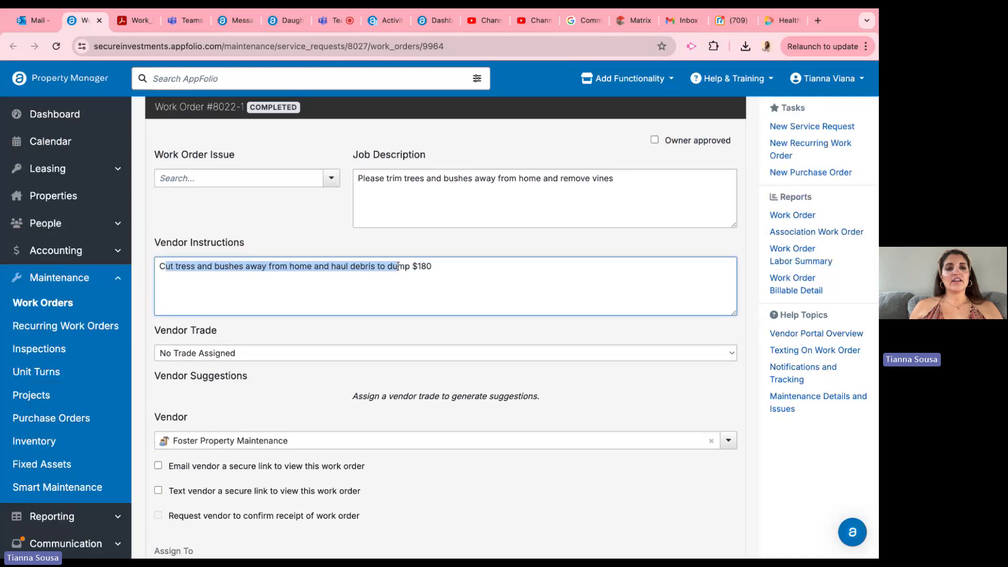
click(552, 278)
double_click(552, 279)
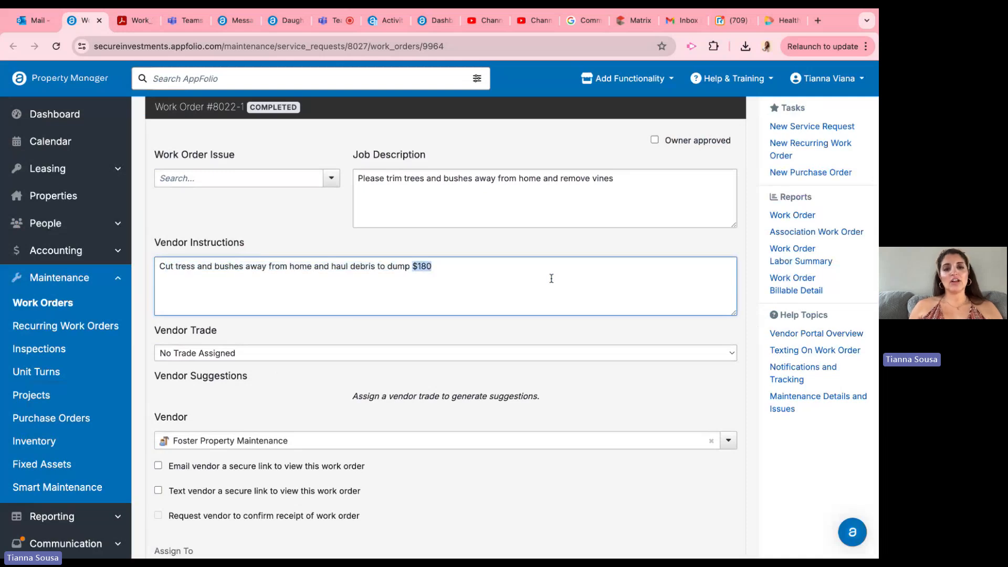
scroll(338, 354, down, 10)
scroll(338, 355, down, 7)
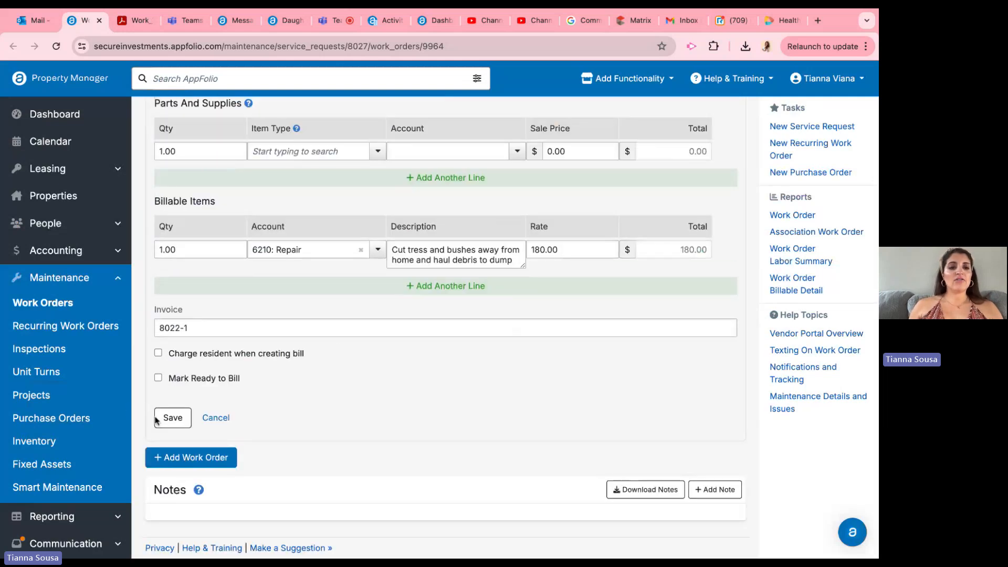
click(185, 423)
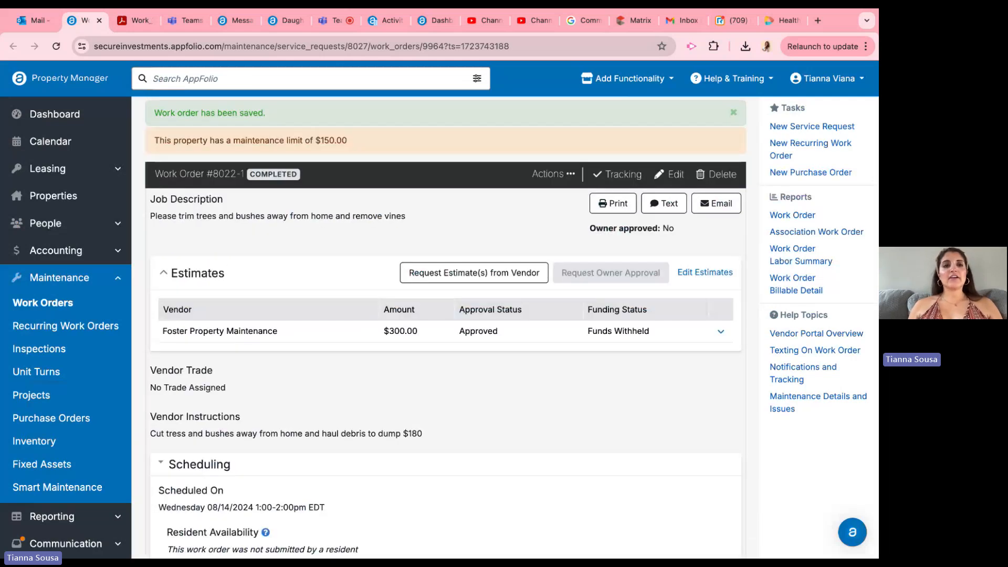
Step: Review the work order's attachment, the invoice PDF and the uploaded copy in the Teams bills folder
scroll(278, 300, down, 15)
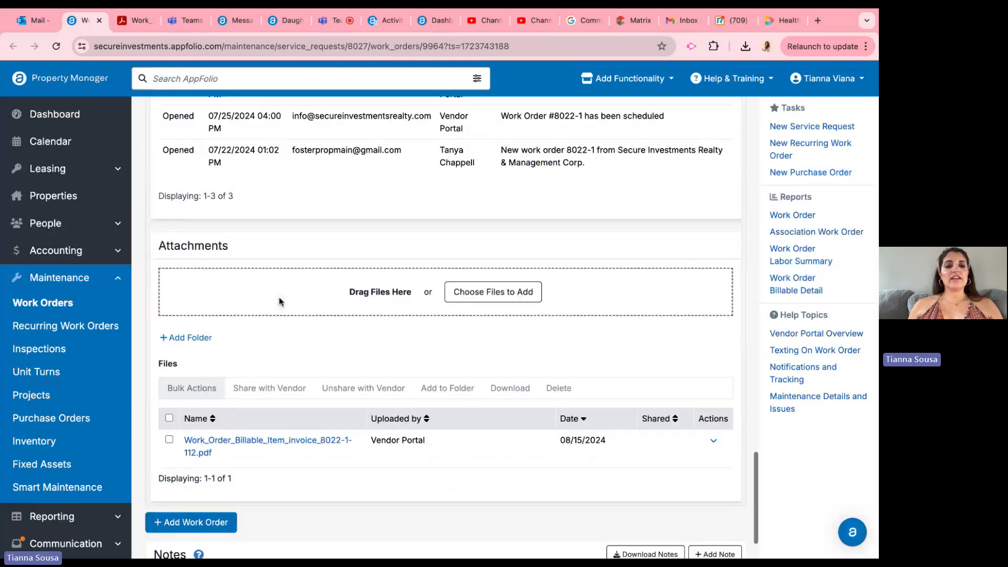
click(136, 22)
click(316, 246)
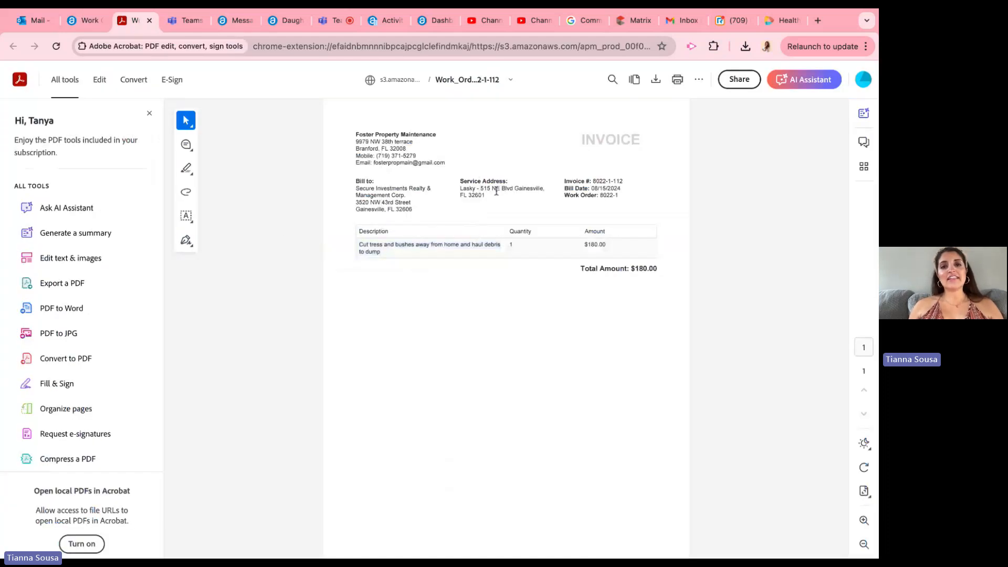
click(177, 22)
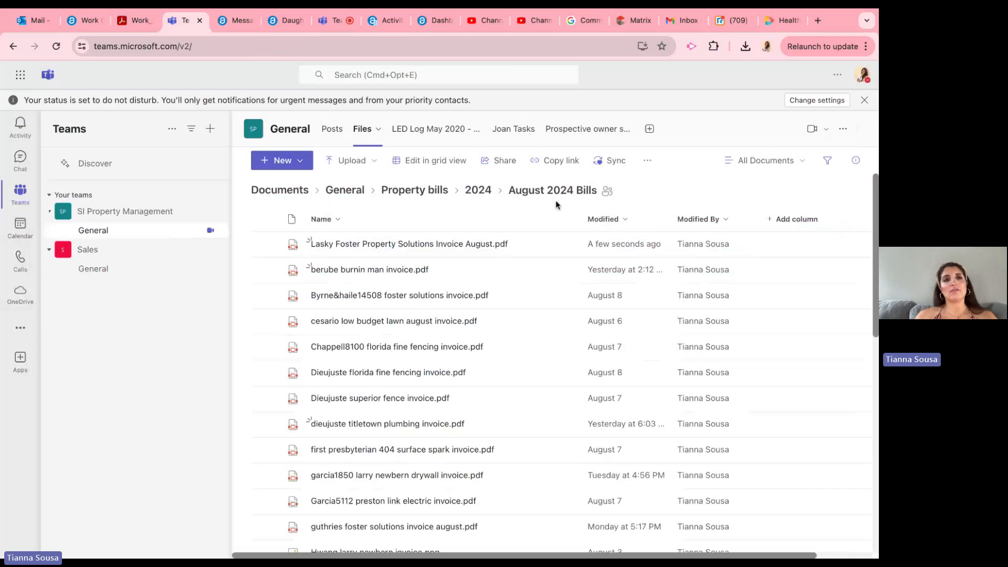
Step: Check the billable items in the work order's edit form, and leave it without saving
click(82, 22)
scroll(446, 315, up, 10)
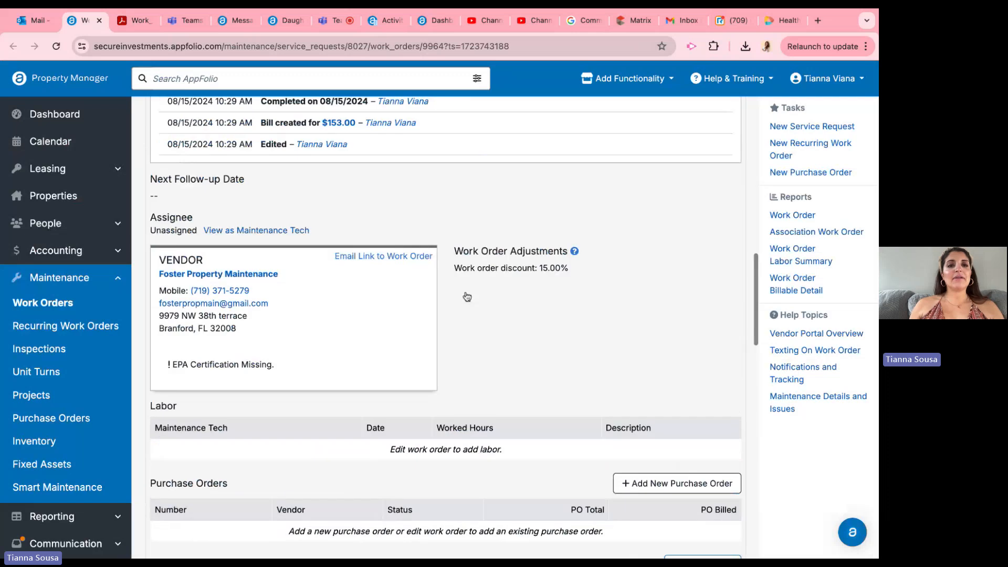
scroll(565, 179, up, 6)
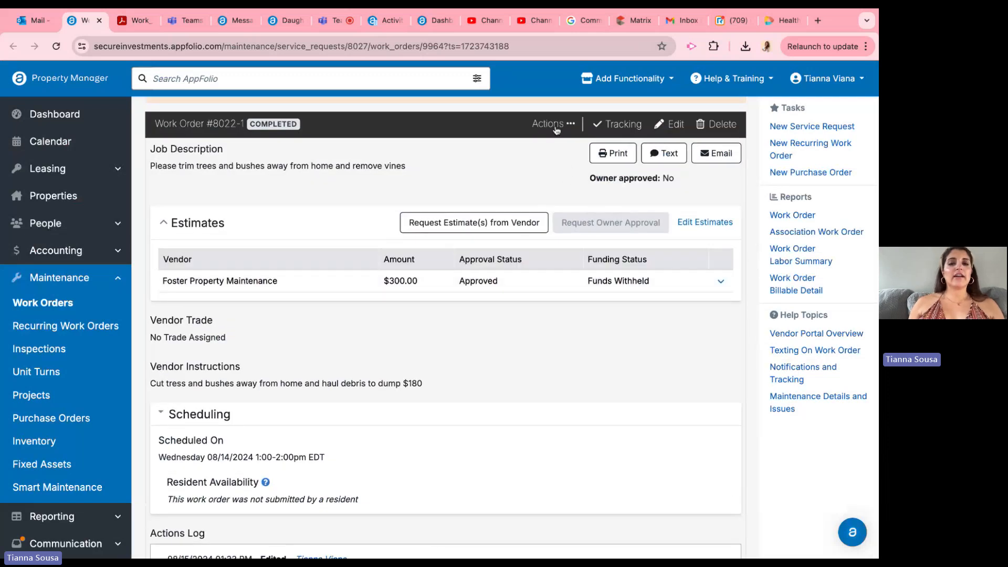
scroll(525, 131, up, 1)
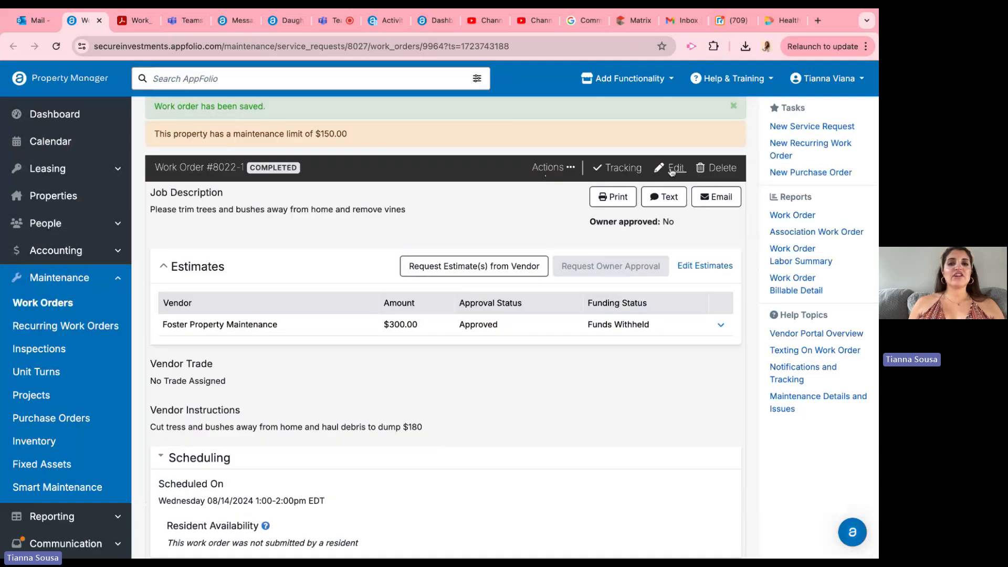
click(676, 140)
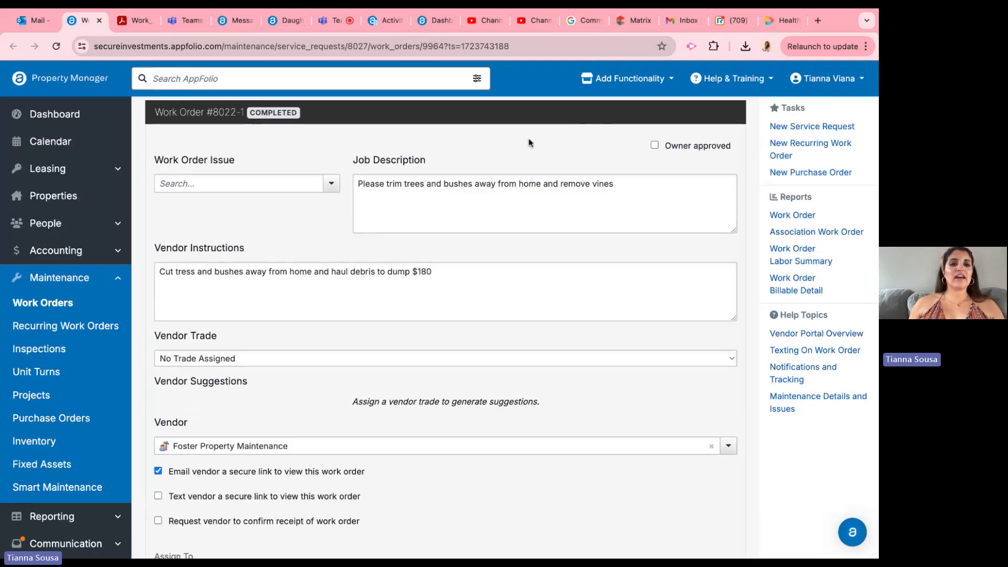
scroll(529, 142, down, 10)
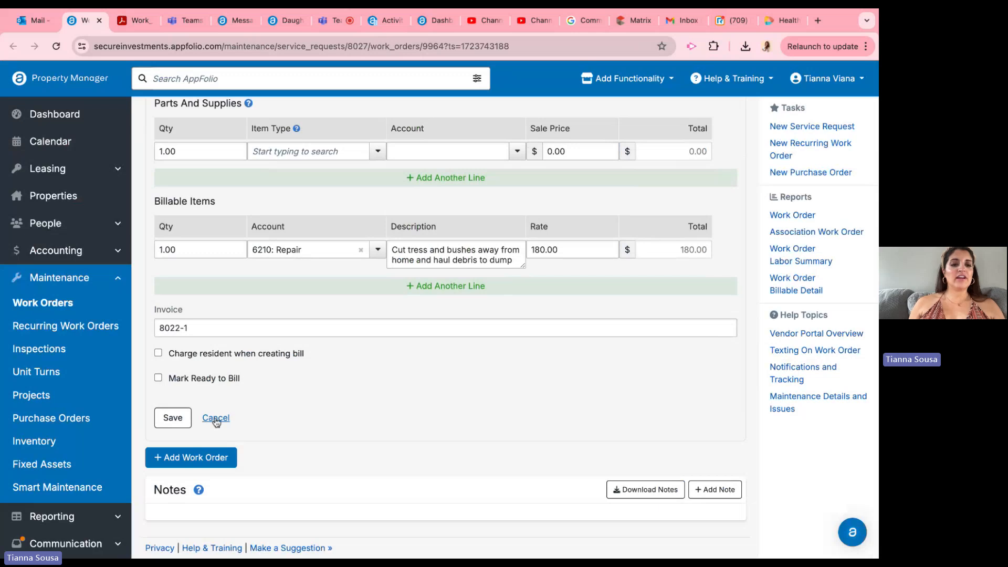
click(215, 418)
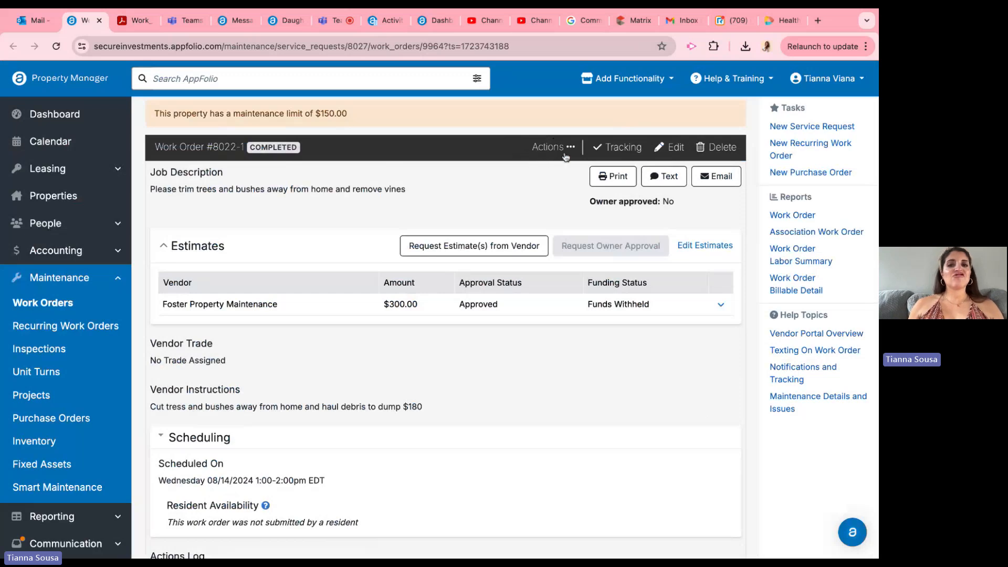
Step: Start a third-party vendor bill from the completed work order and review its prefilled billable item
click(541, 151)
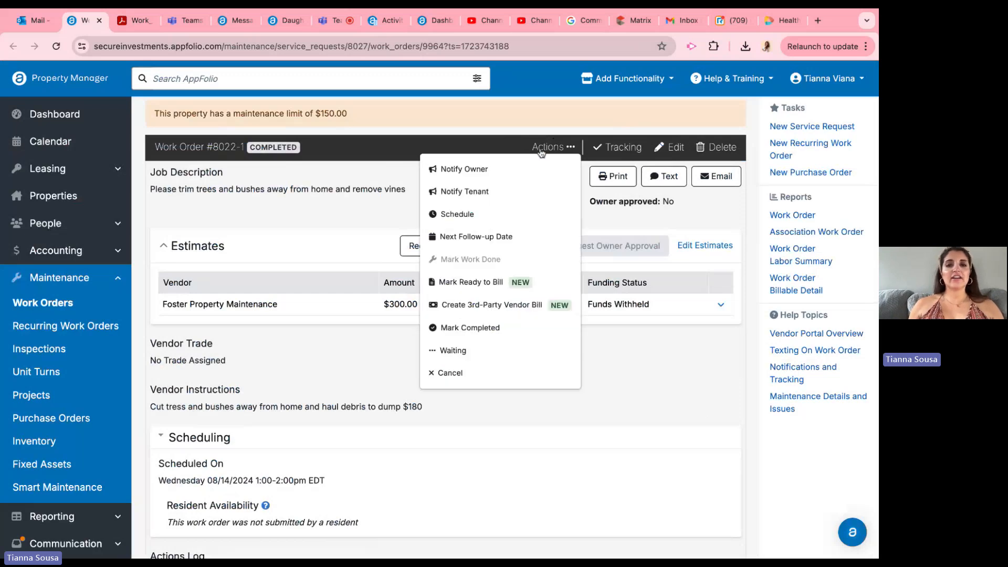
click(501, 308)
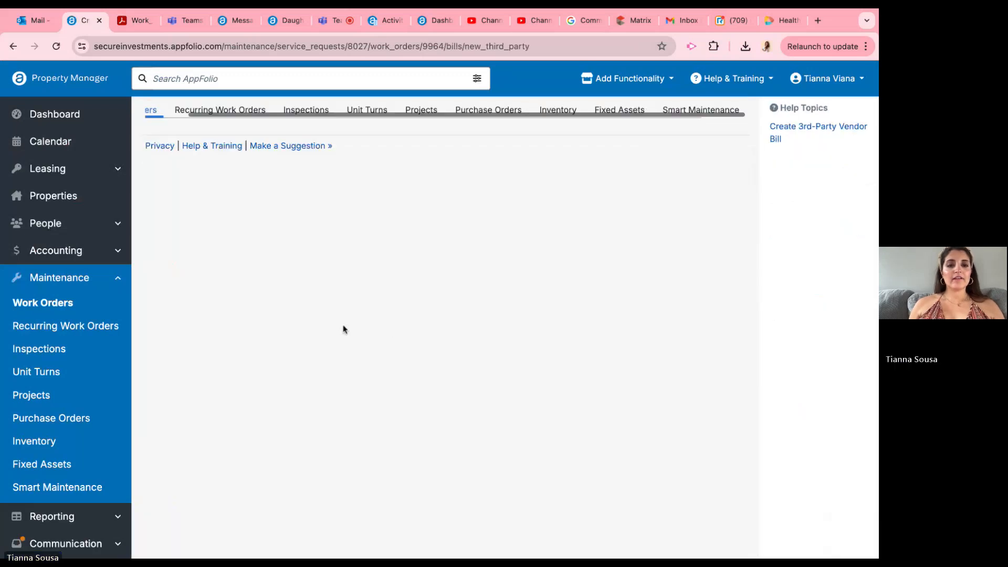
scroll(344, 329, down, 3)
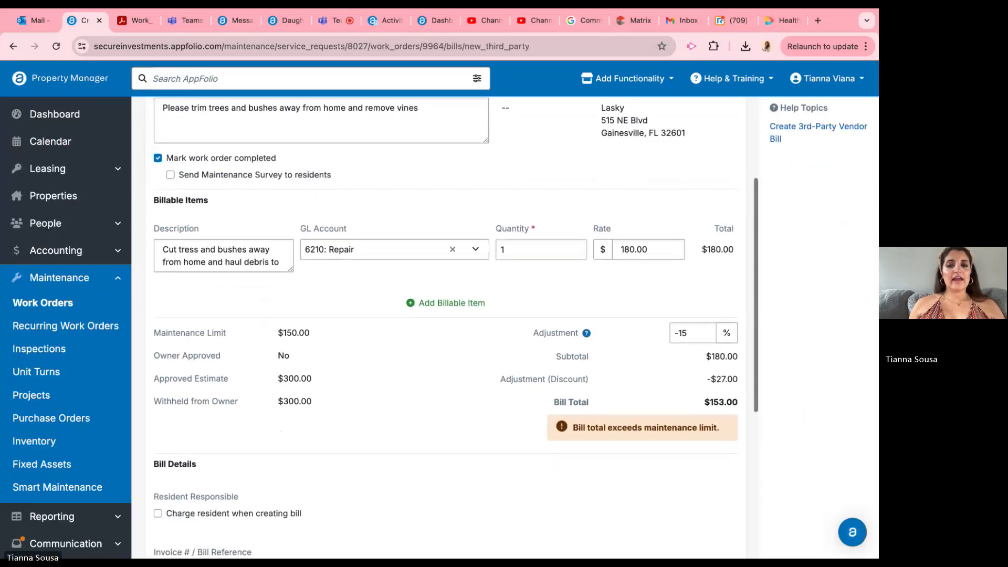
scroll(265, 294, up, 3)
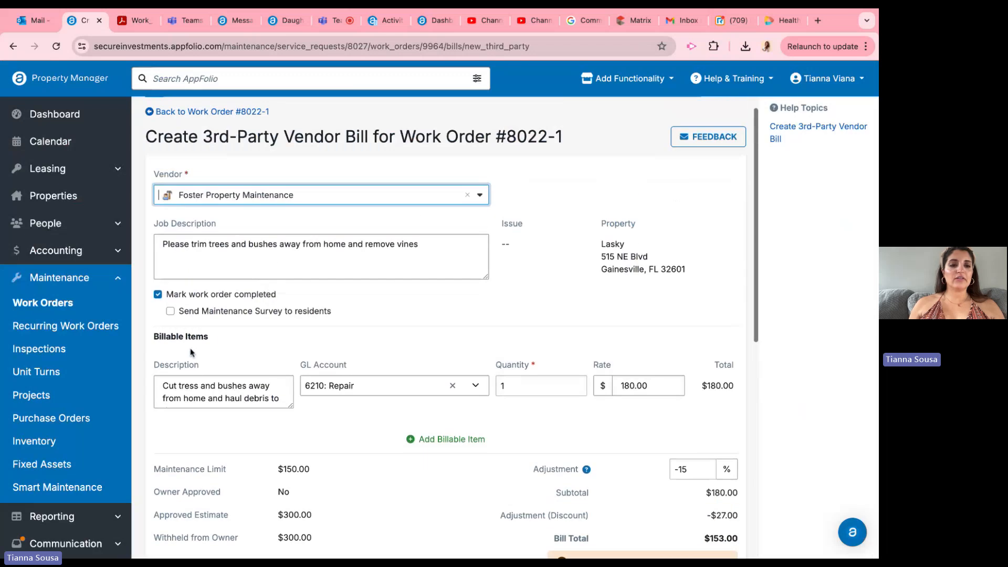
triple_click(175, 387)
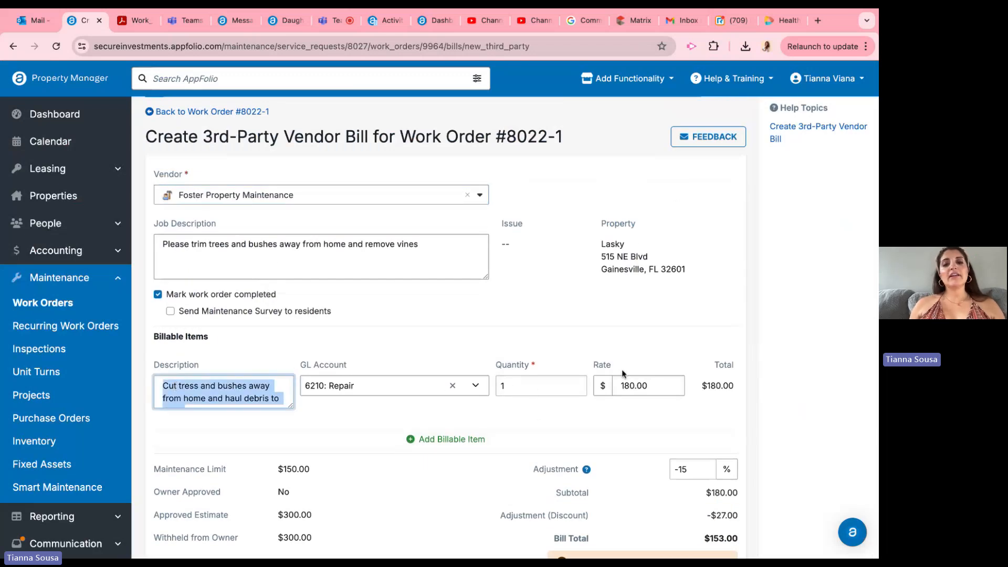
drag(218, 360, 693, 397)
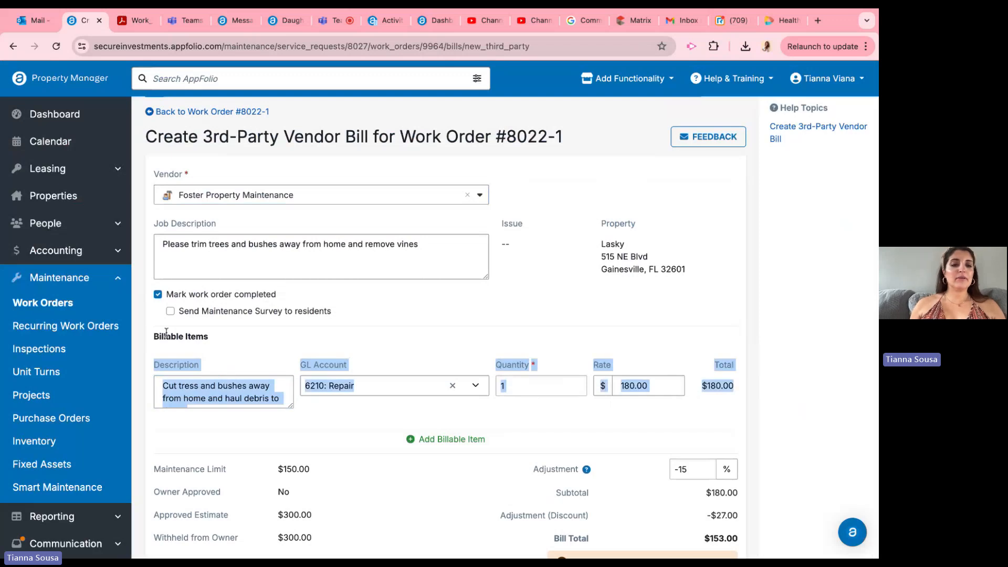
click(192, 362)
triple_click(154, 338)
click(154, 339)
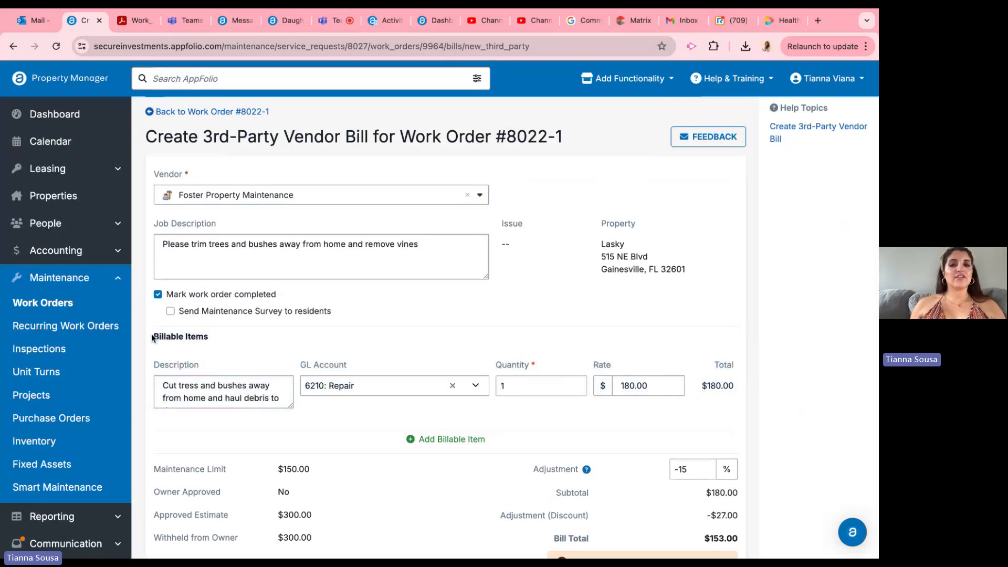
Step: Enter 180.00 as the billable item's rate, checking it against the total amount on the invoice PDF
double_click(651, 390)
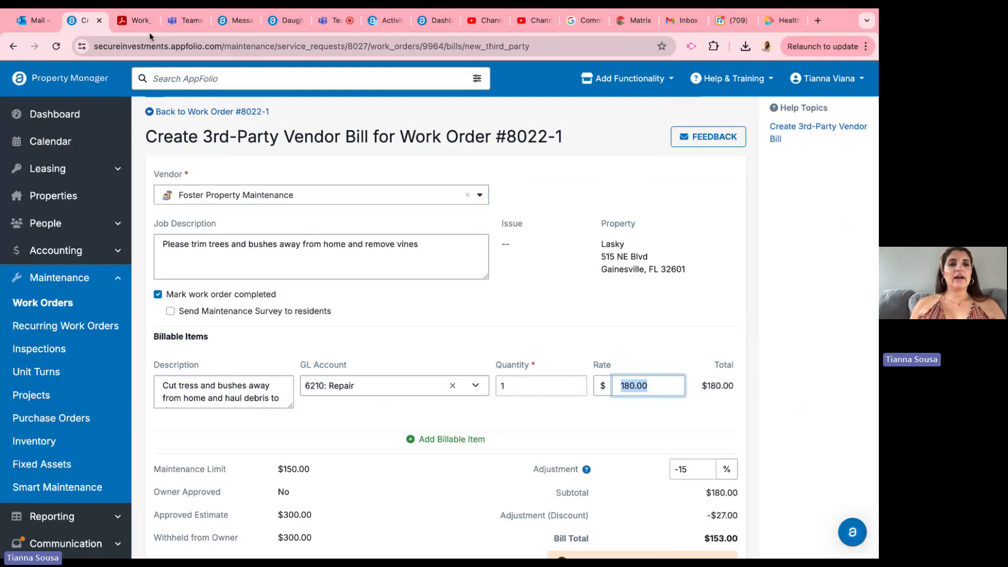
click(129, 23)
drag(640, 270, 635, 269)
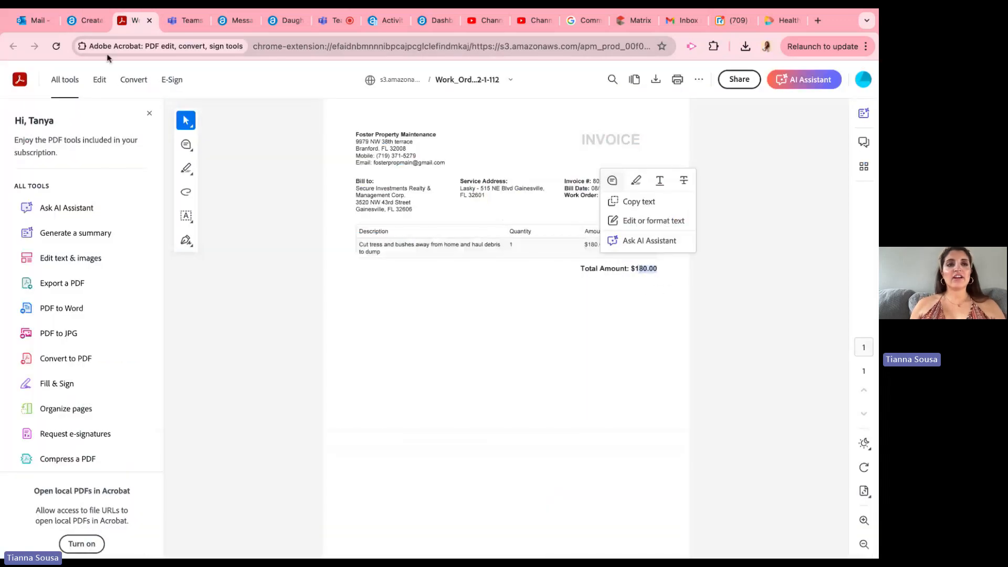
click(86, 24)
text(180.00)
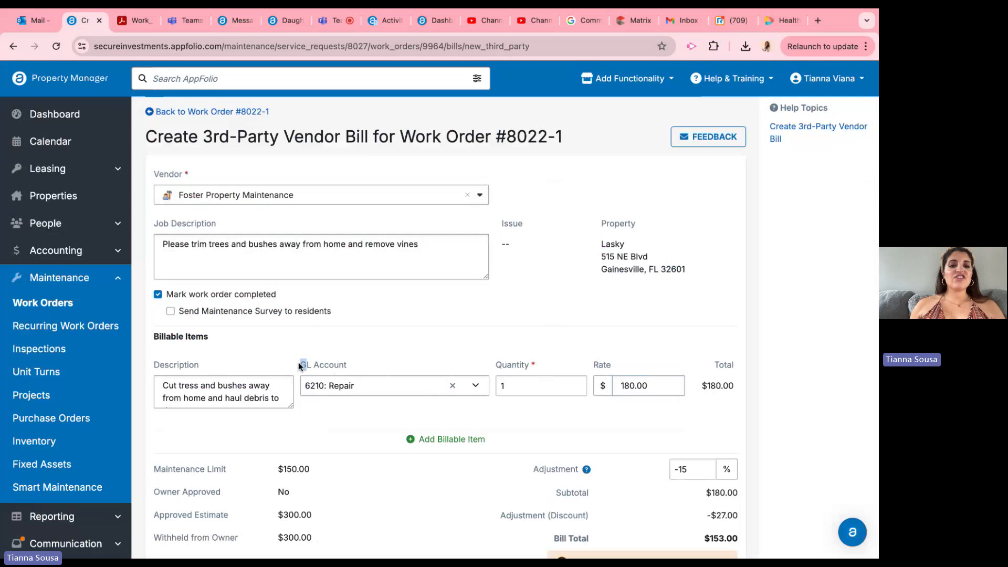
Step: Browse the billable item's GL accounts, filter them by "rep", and select 6210: Repair
click(344, 366)
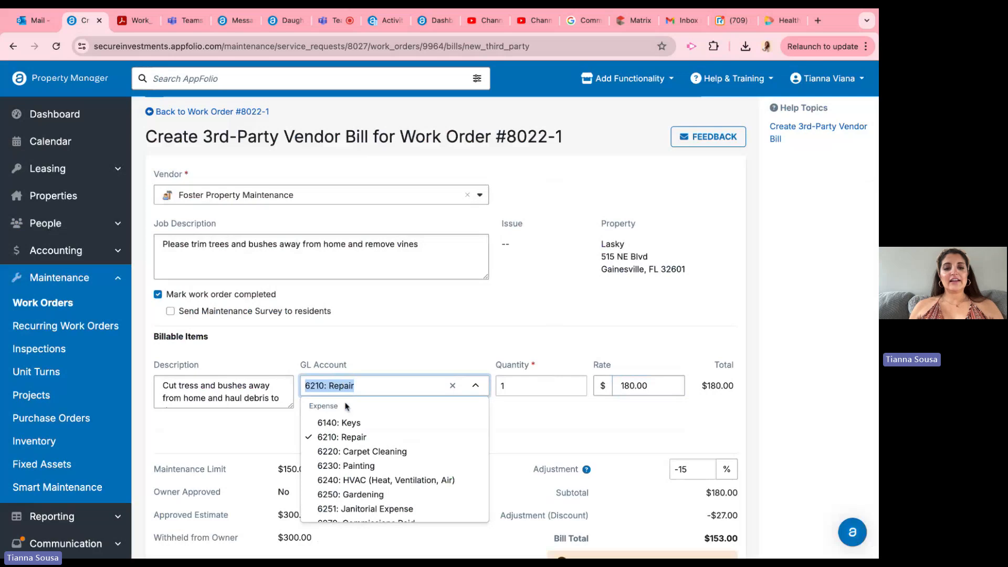
scroll(355, 467, down, 1)
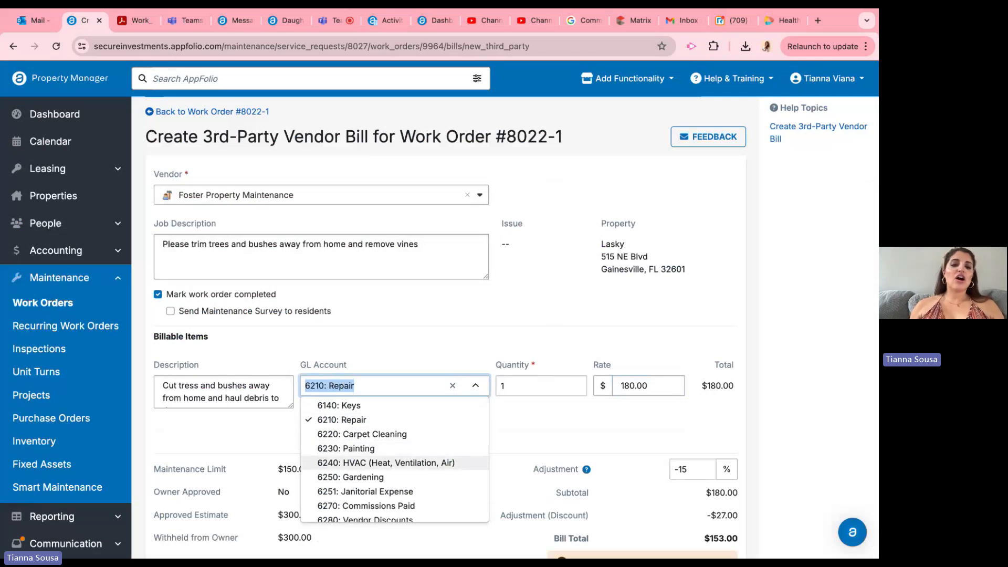
scroll(355, 481, down, 5)
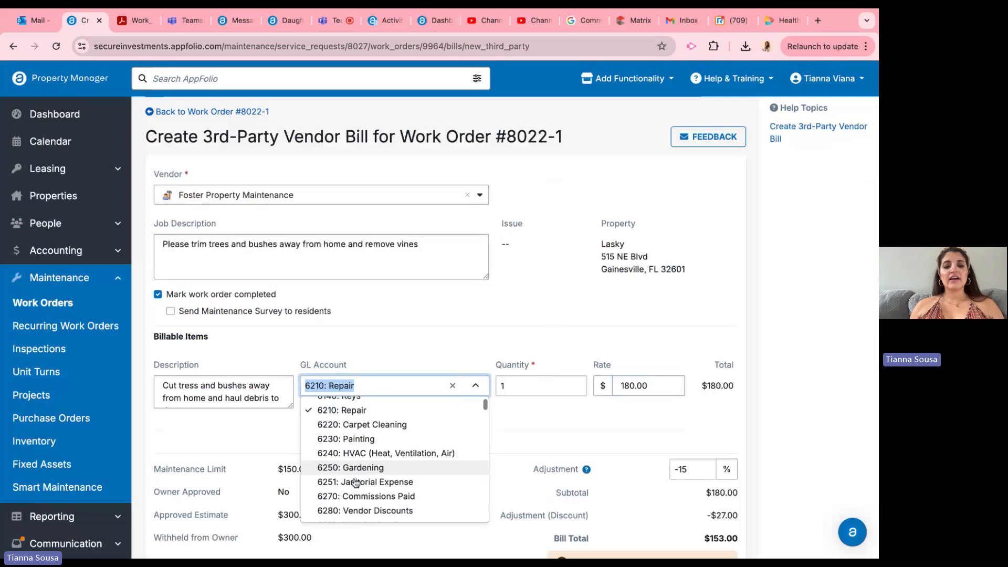
scroll(395, 460, down, 6)
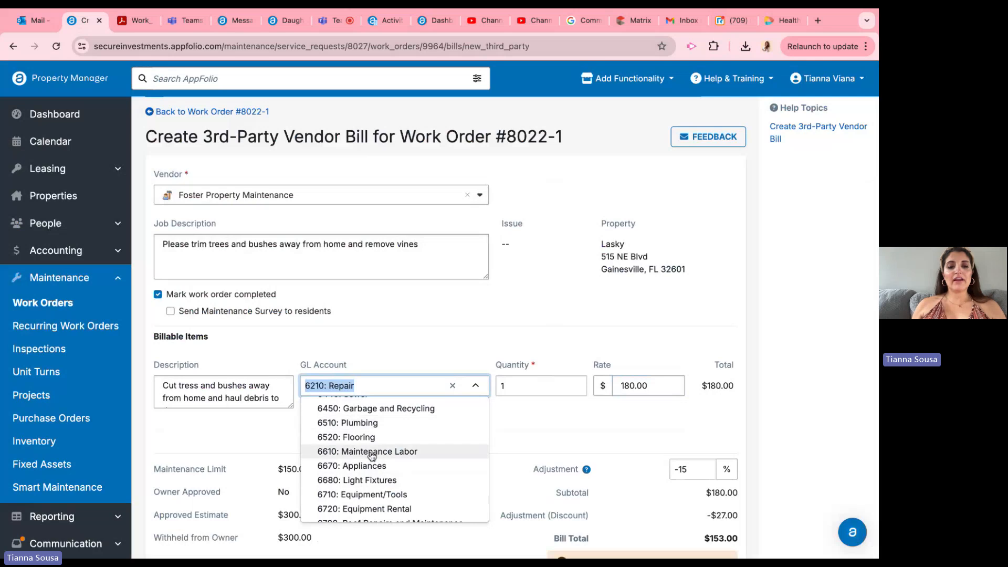
scroll(383, 467, down, 6)
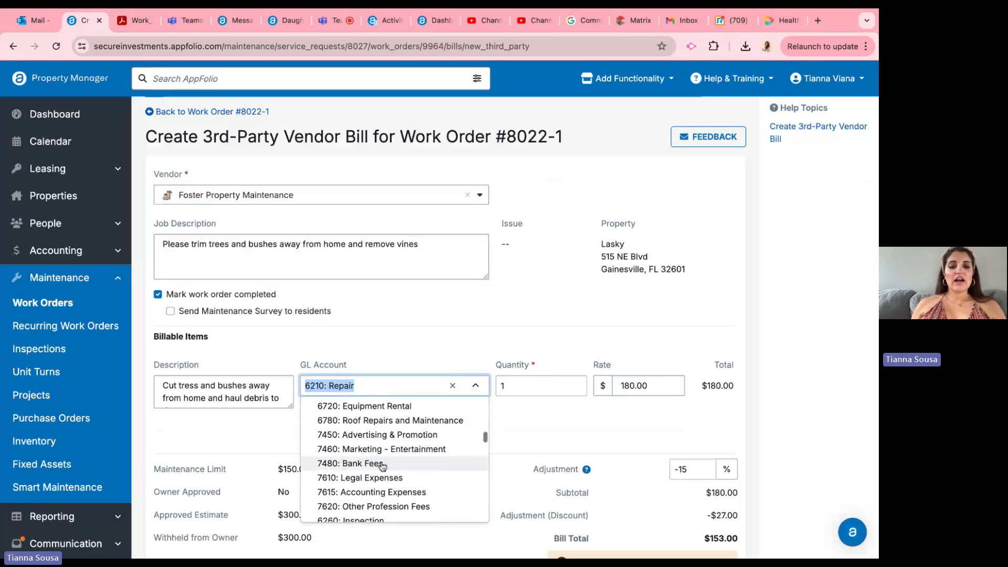
scroll(383, 466, up, 15)
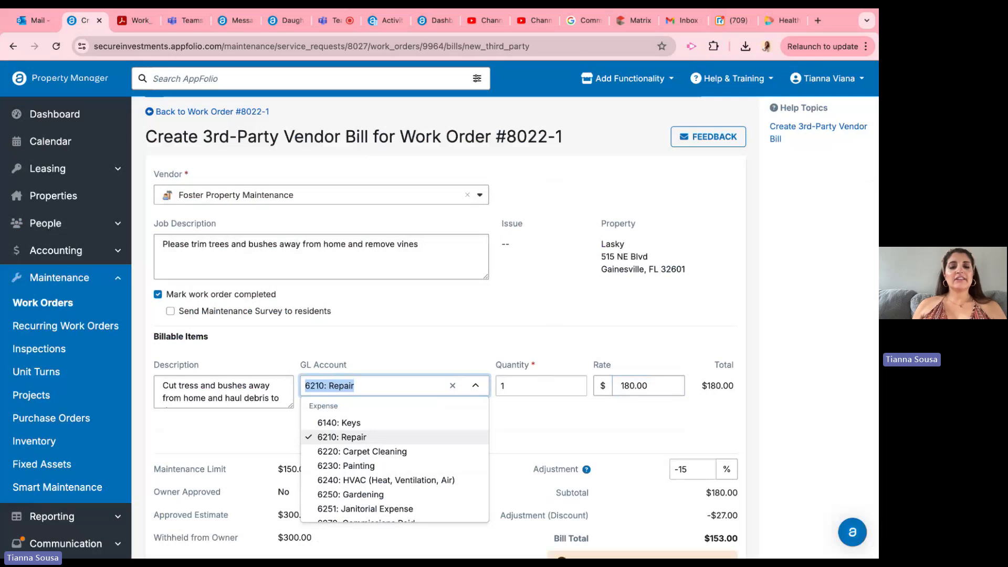
click(386, 353)
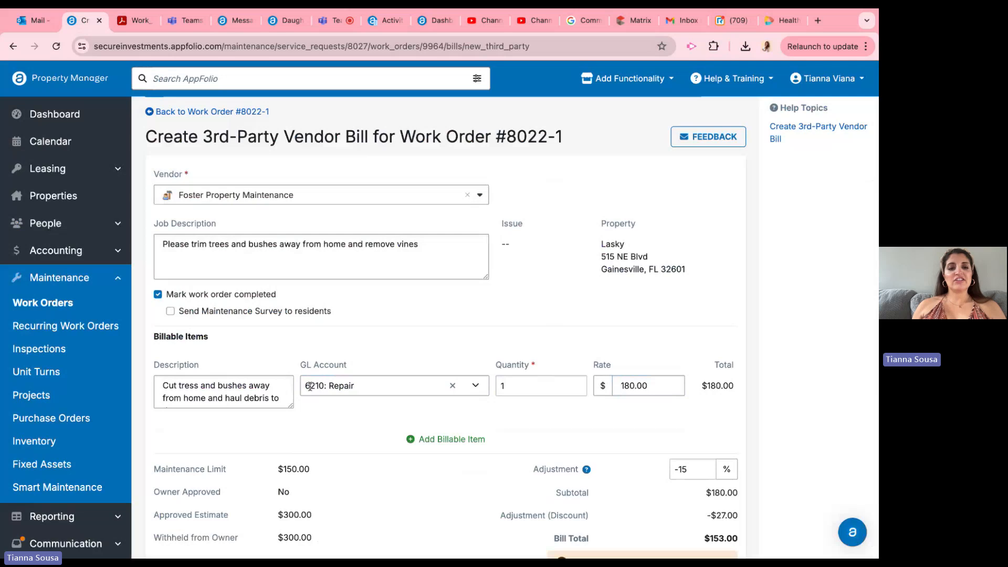
click(379, 388)
text(rep)
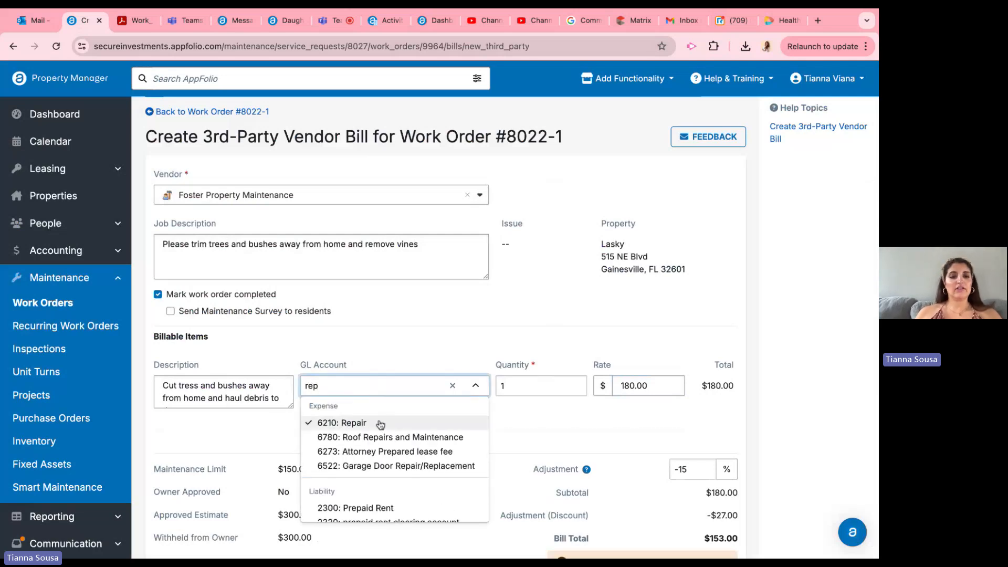
click(374, 423)
Step: Compare the billable item's description with the work description on the invoice PDF, and return to the bill form
triple_click(209, 388)
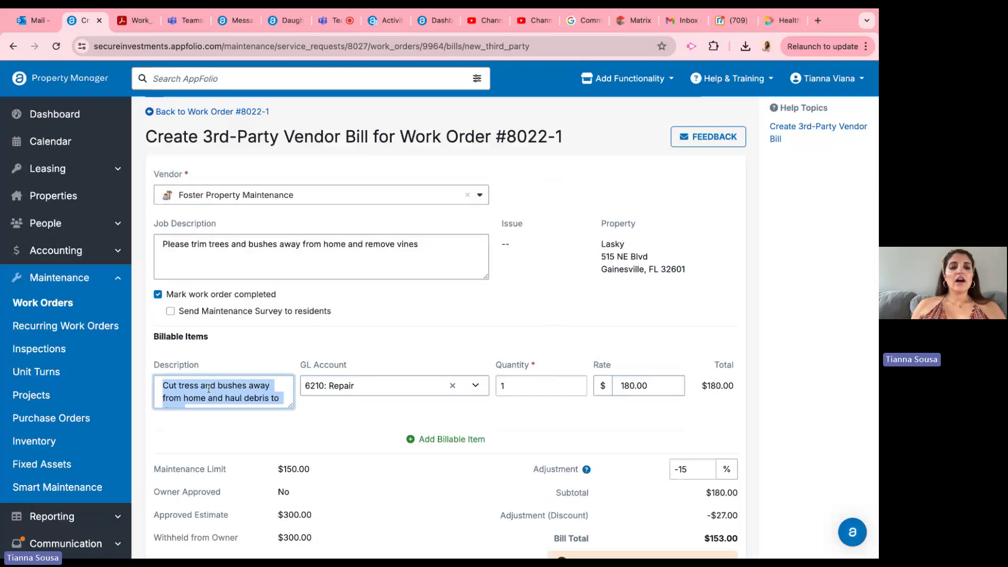
scroll(208, 389, down, 1)
scroll(208, 389, up, 1)
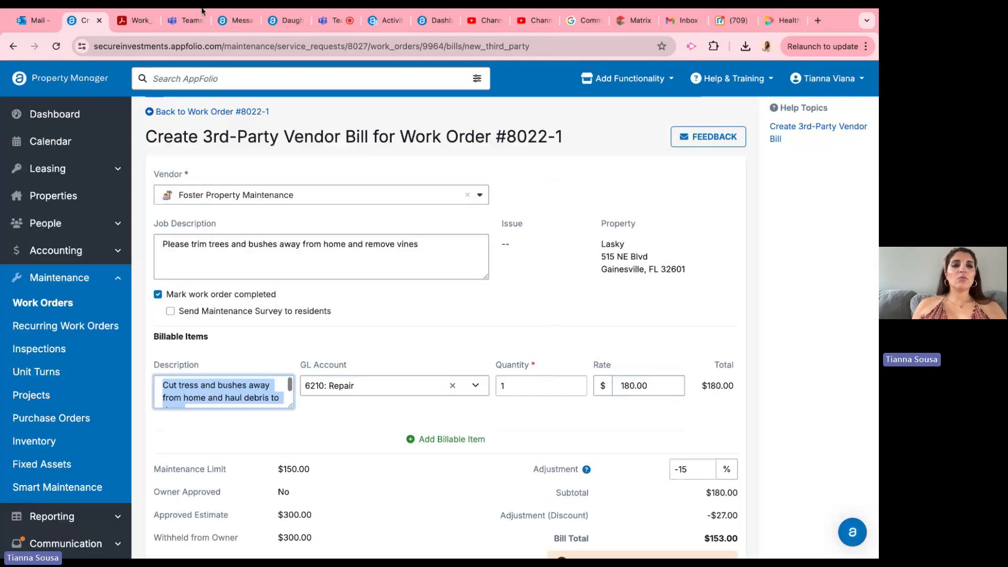
click(130, 30)
triple_click(399, 265)
key(ctrl+c)
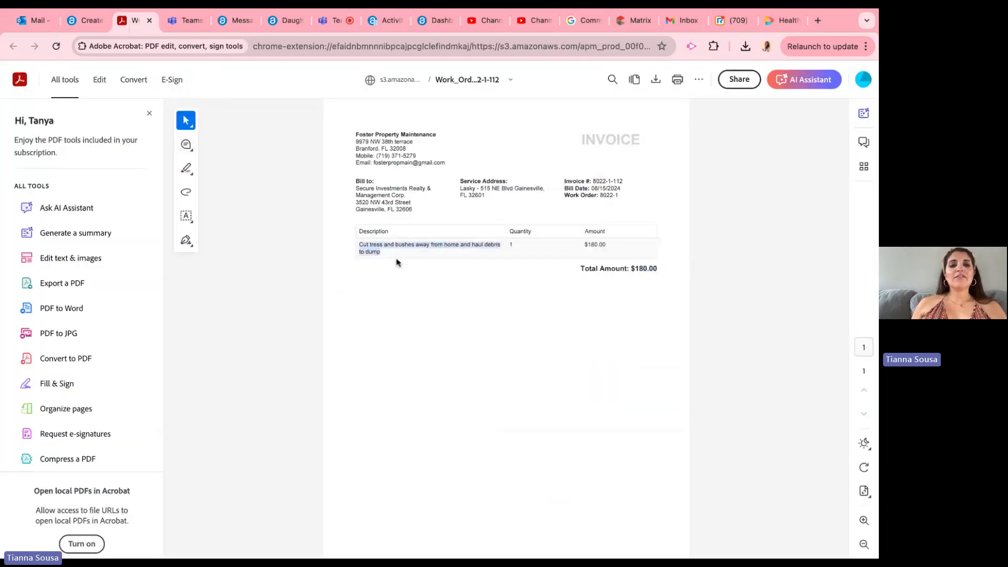
click(408, 376)
triple_click(347, 250)
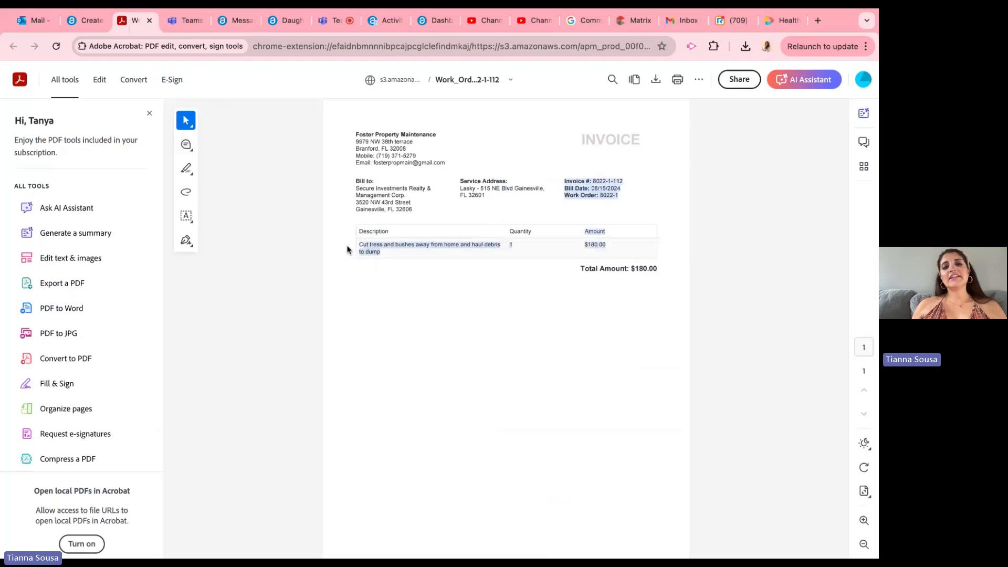
click(348, 250)
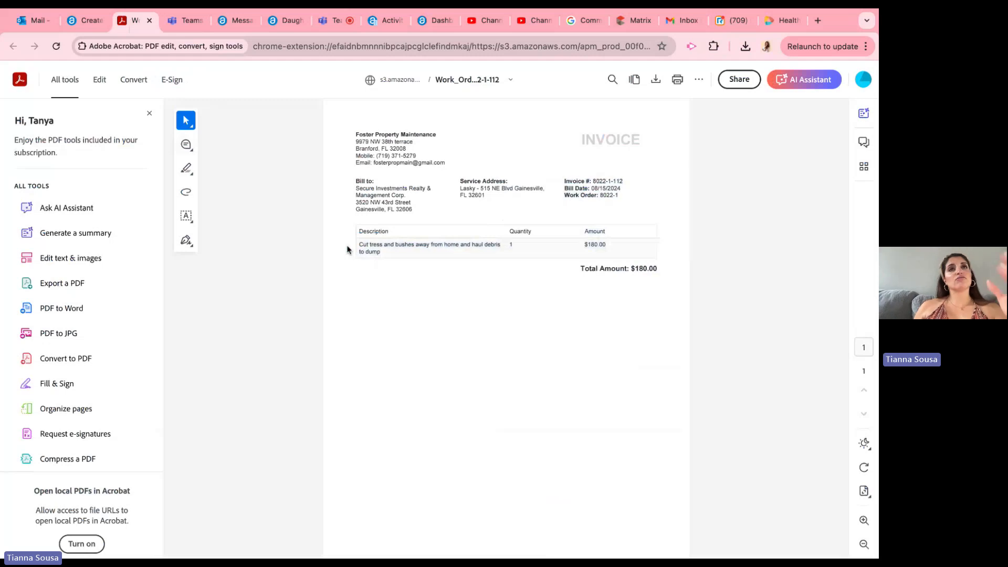
click(87, 25)
Step: Try "turnover repairs miscellaneous" as the billable item's description, and put the original work description back
triple_click(225, 400)
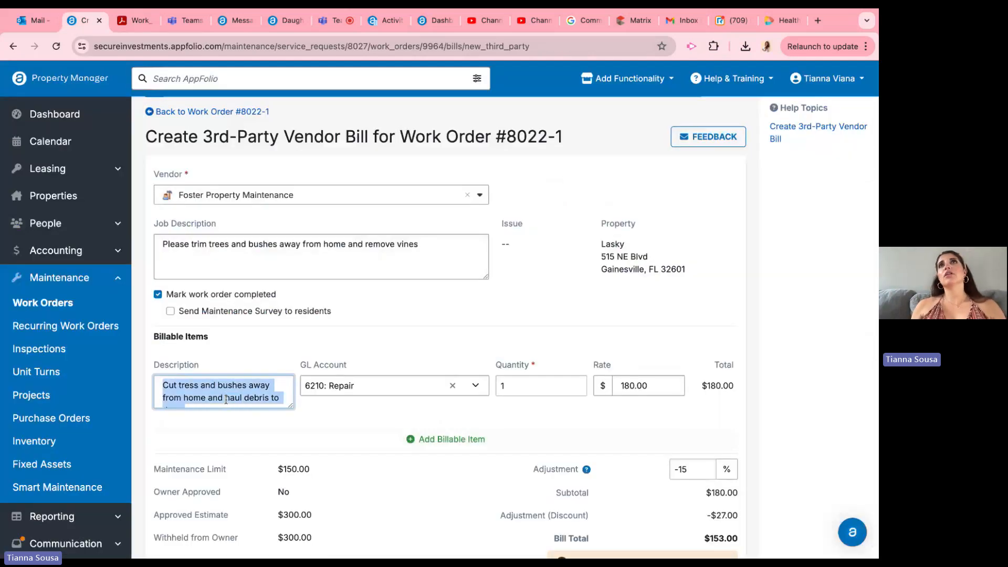
text(t)
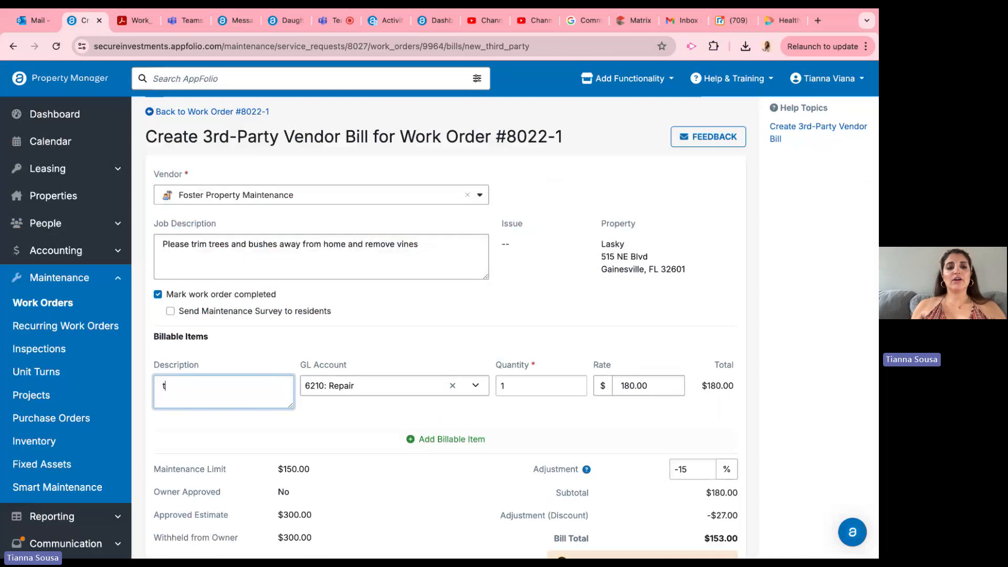
text(urnover repairs miscellaneous)
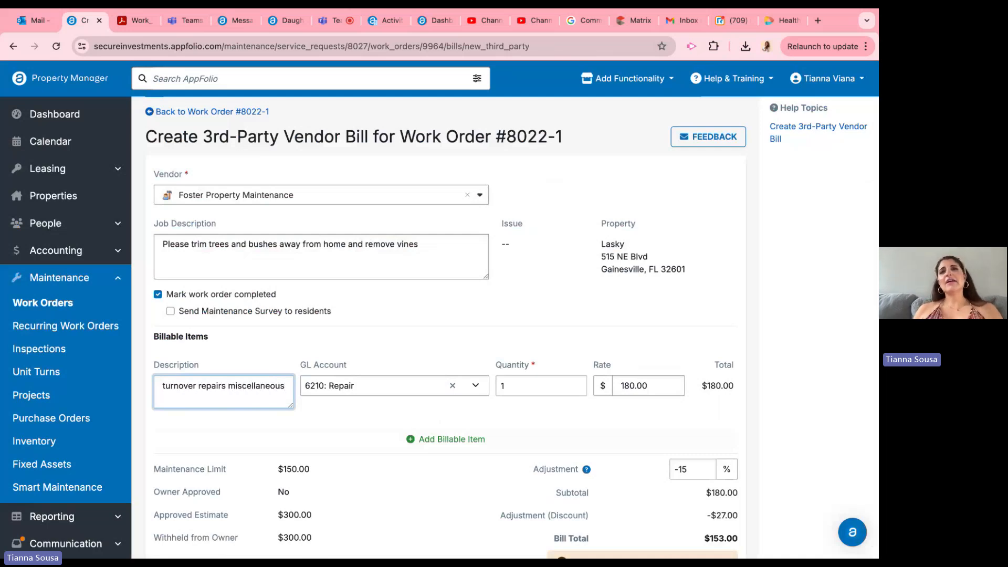
triple_click(164, 386)
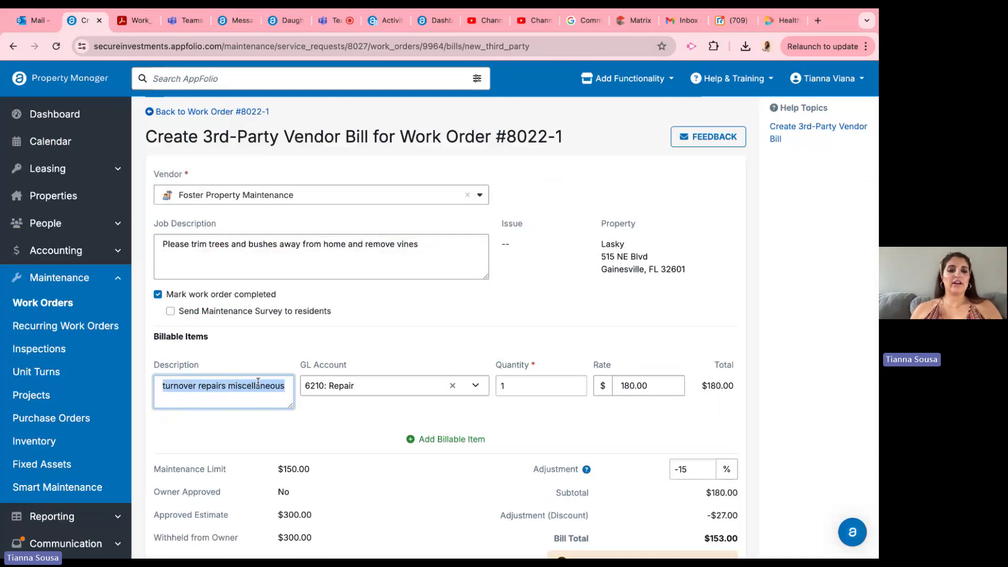
key(BackSpace)
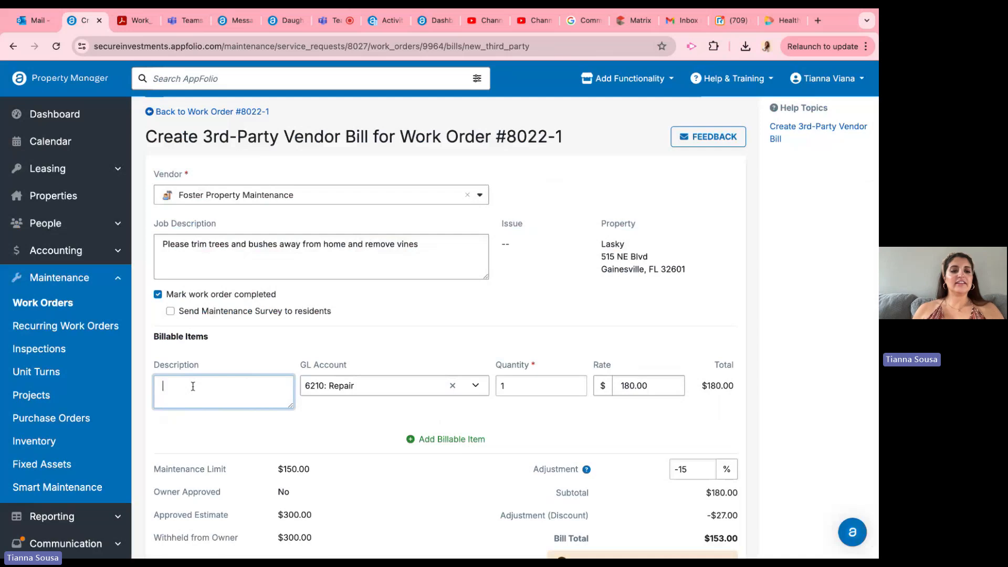
key(ctrl+v)
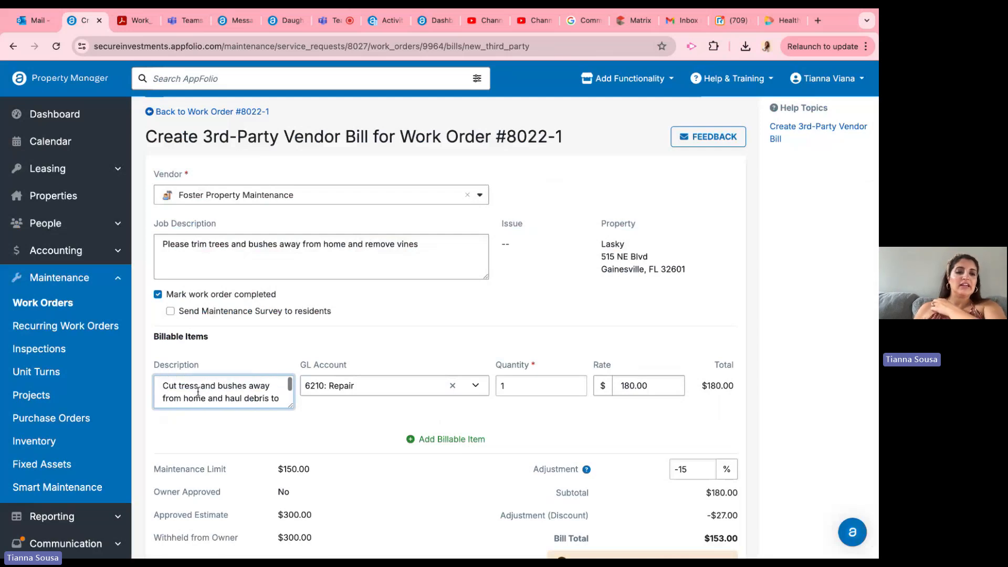
Step: Correct the misspelled "tress" to "trees" in the billable item's description
click(198, 391)
key(BackSpace)
text(e)
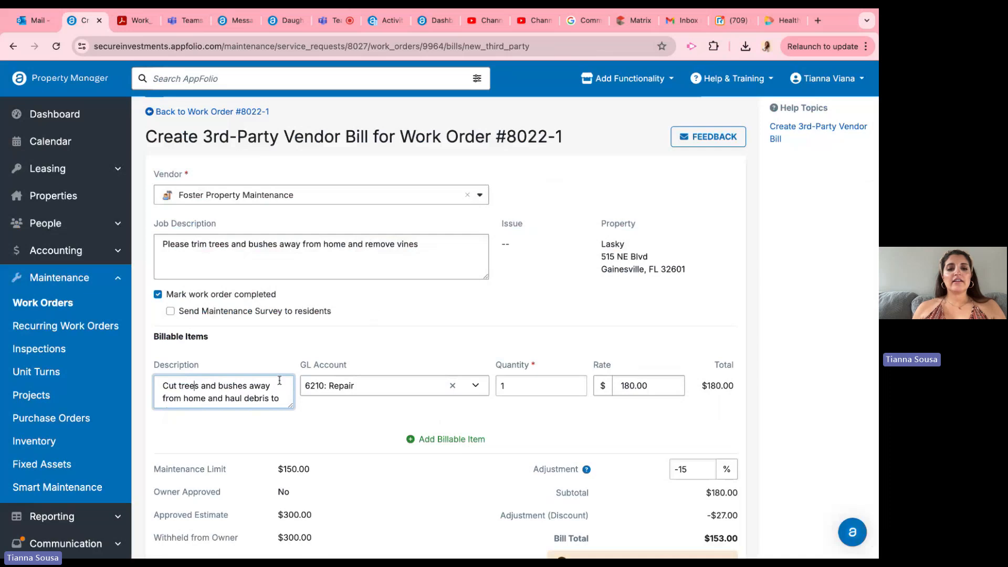
click(517, 387)
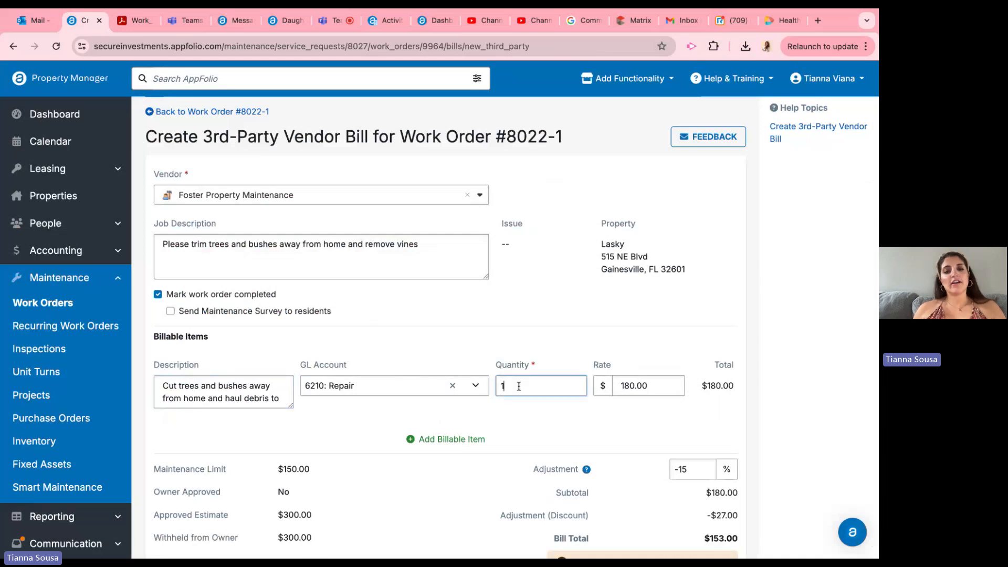
Step: Review the billable item's description, GL account, quantity and rate, and the bill's adjustment and totals
triple_click(217, 395)
click(172, 337)
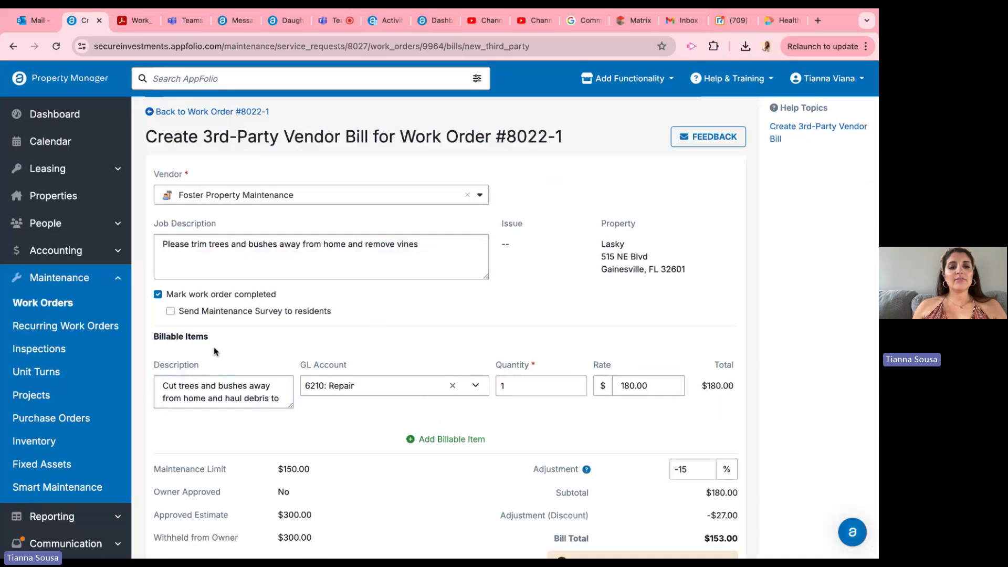
triple_click(203, 385)
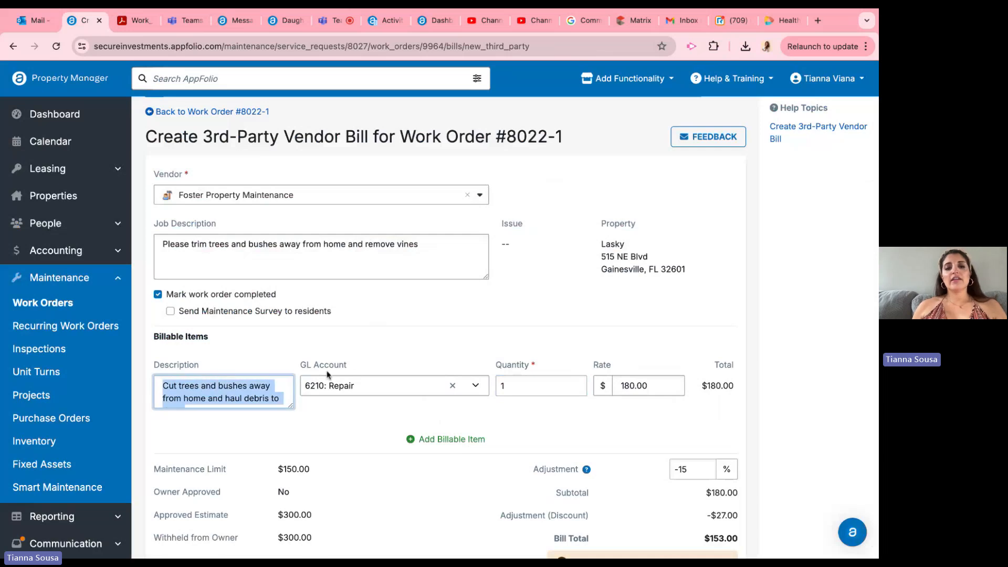
drag(347, 365, 311, 369)
click(590, 373)
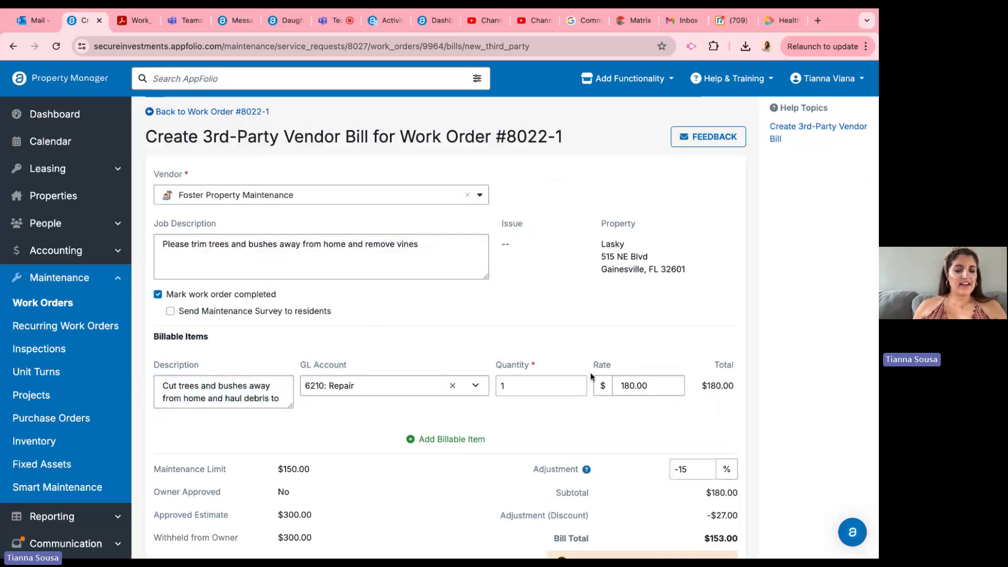
click(623, 380)
scroll(564, 385, down, 3)
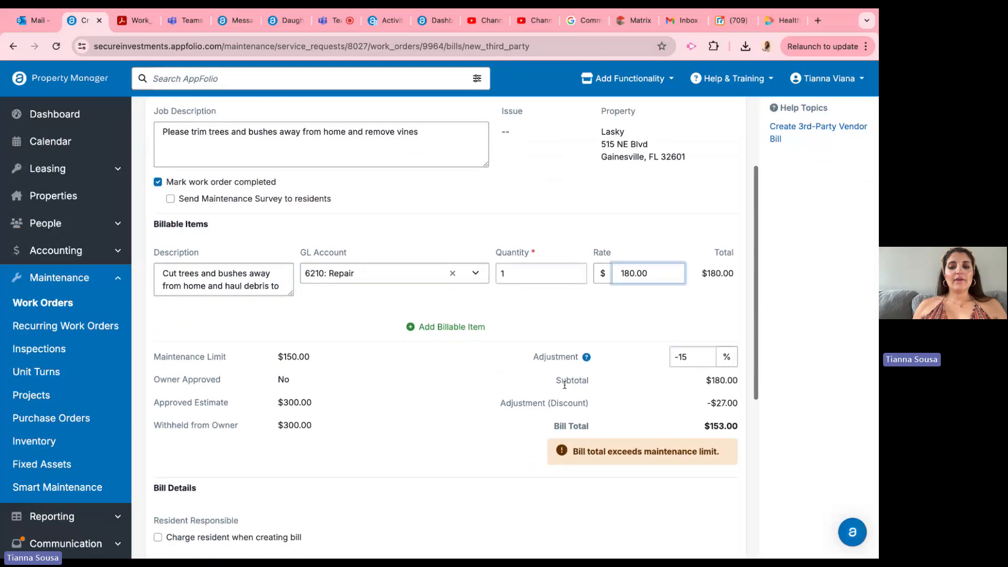
Step: Review the bill's maintenance limit, owner approval, approved estimate, withheld amount, adjustment and bill total
mouse_move(475, 335)
mouse_down()
mouse_move(176, 286)
mouse_move(738, 358)
mouse_up()
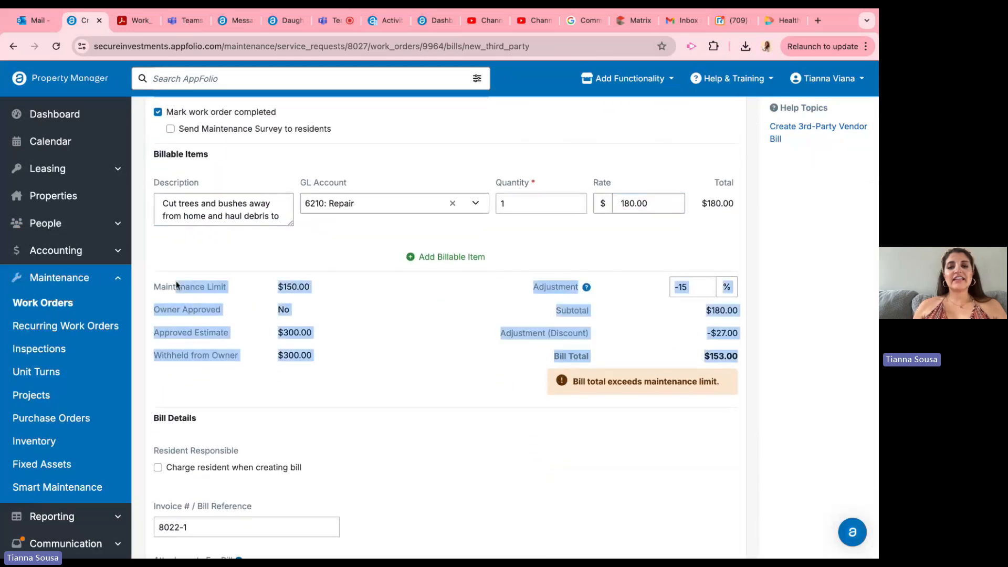
scroll(486, 348, down, 1)
click(447, 302)
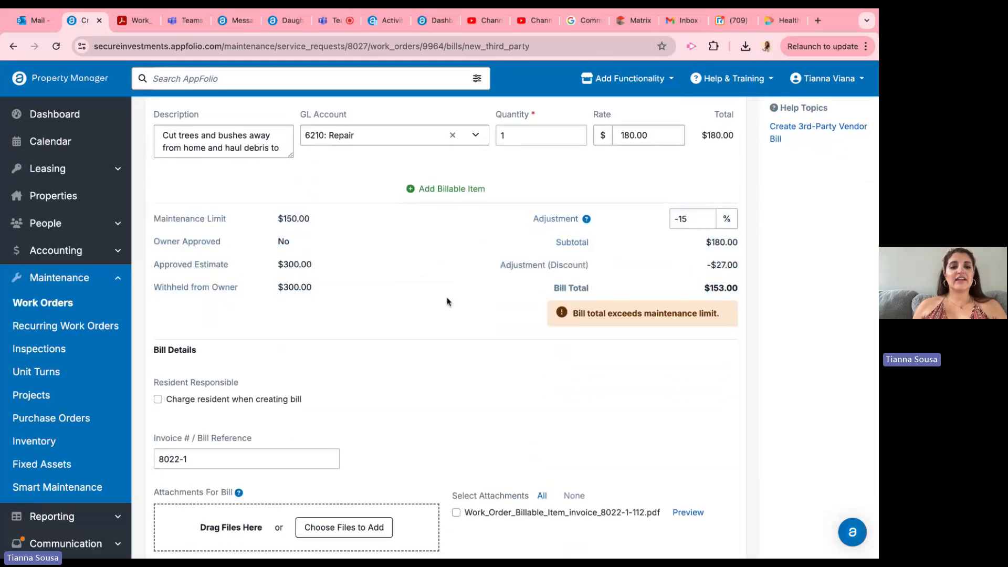
scroll(447, 302, down, 1)
drag(268, 155, 312, 221)
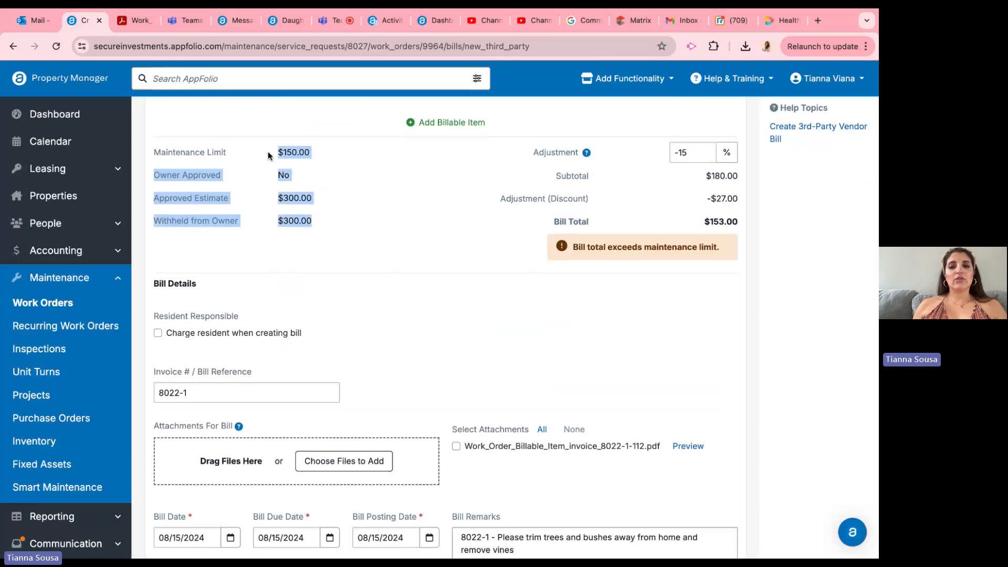
click(268, 156)
scroll(311, 247, down, 1)
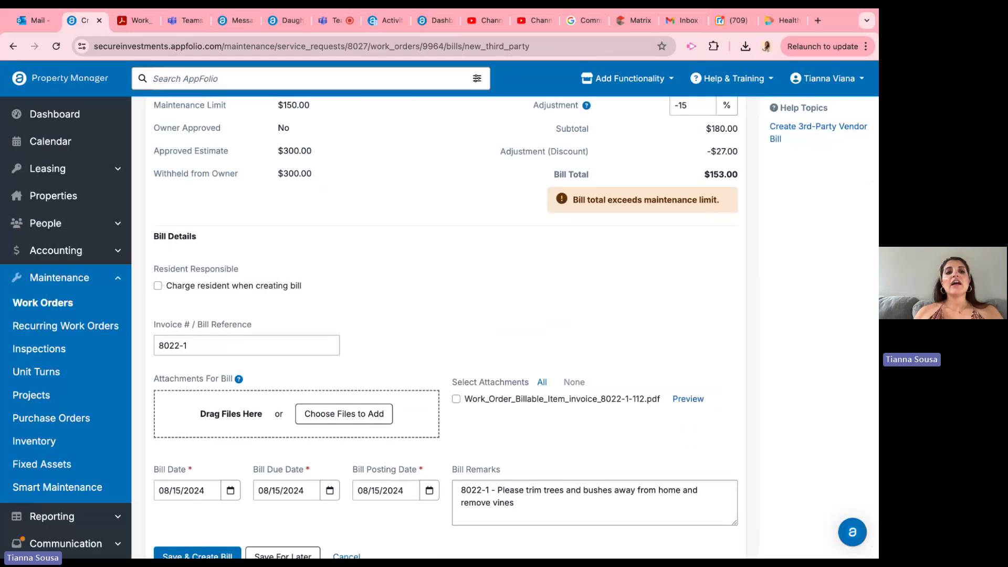
Step: Set the bill to charge the resident on creation, with 6210: Repair as the resident chargeback GL account
click(158, 285)
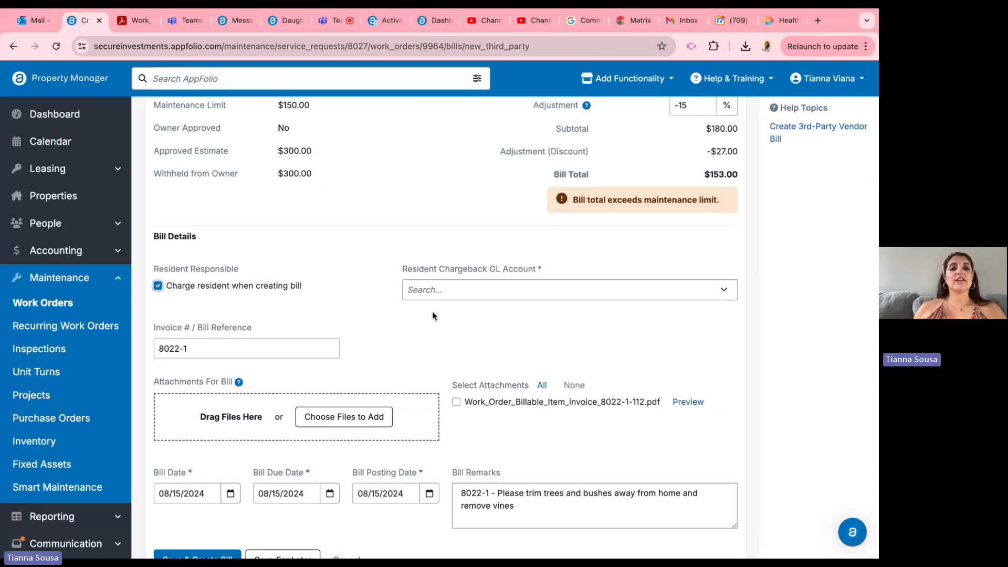
click(468, 290)
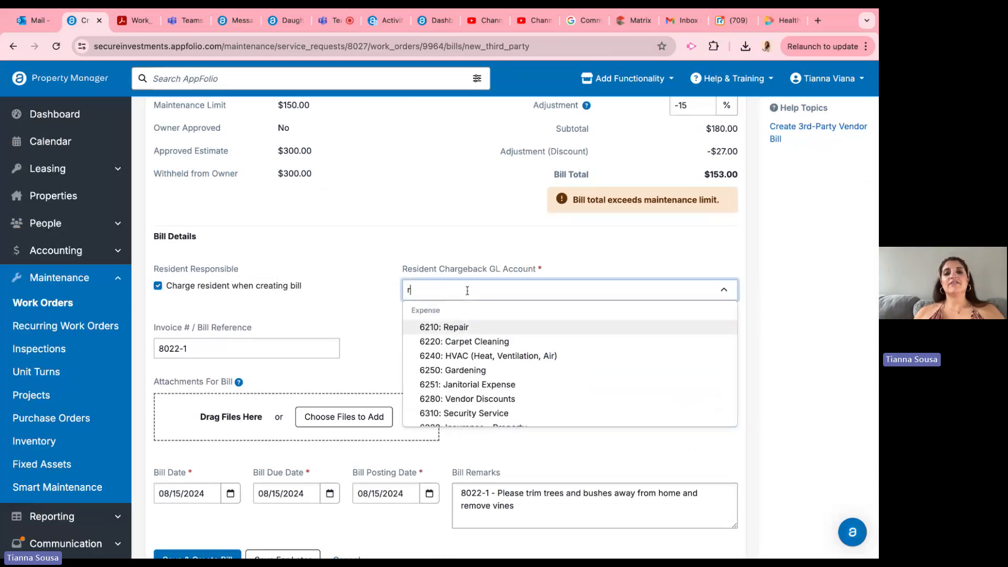
text(repair)
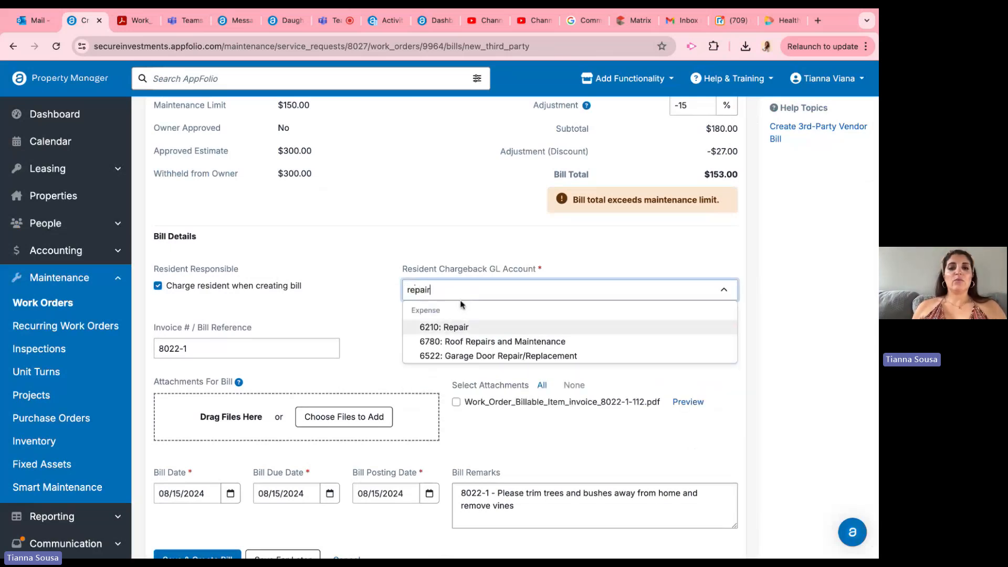
click(458, 328)
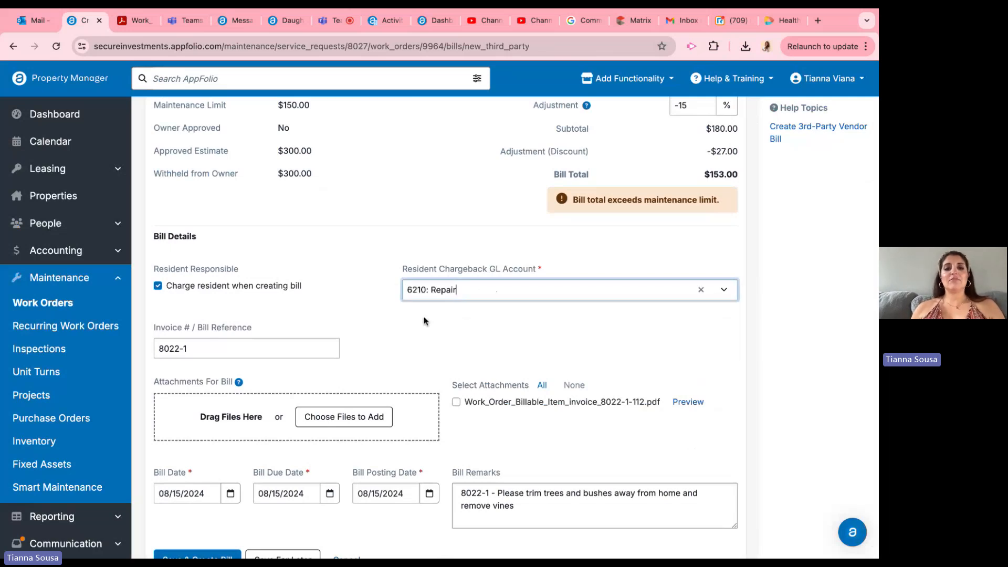
Step: Compare the resident chargeback GL account with the GL account of the billable item
scroll(440, 298, up, 7)
triple_click(297, 390)
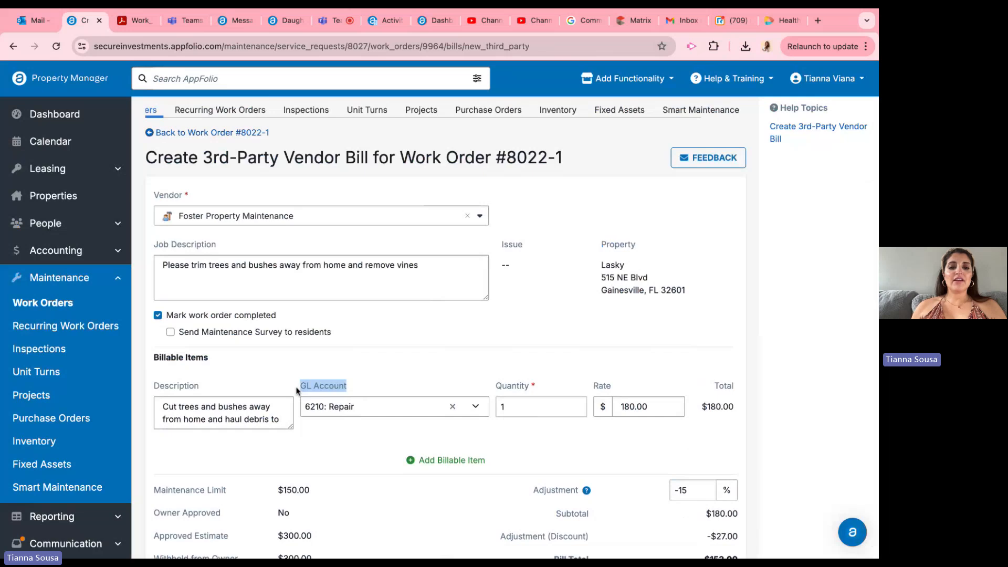
scroll(297, 391, down, 8)
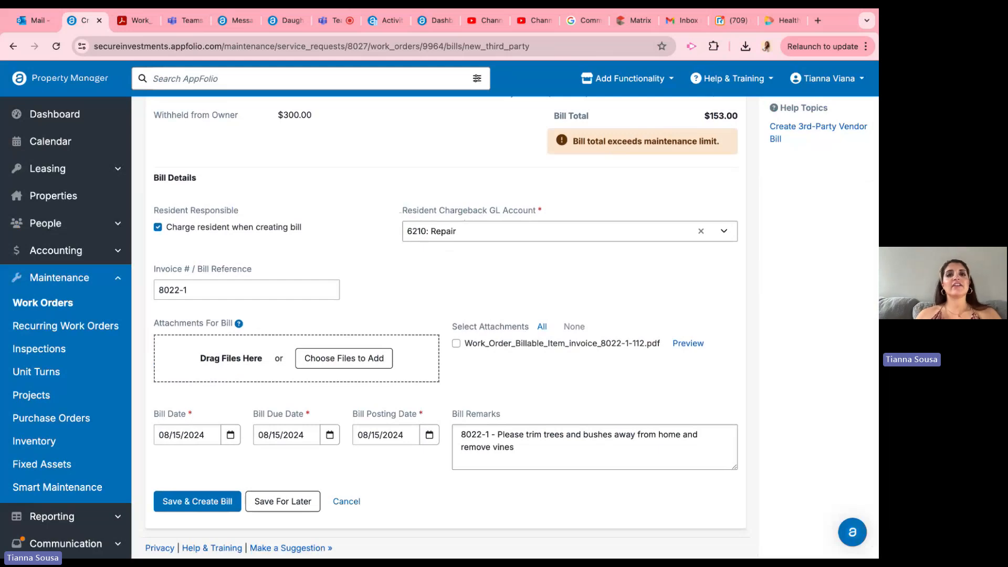
scroll(426, 390, up, 10)
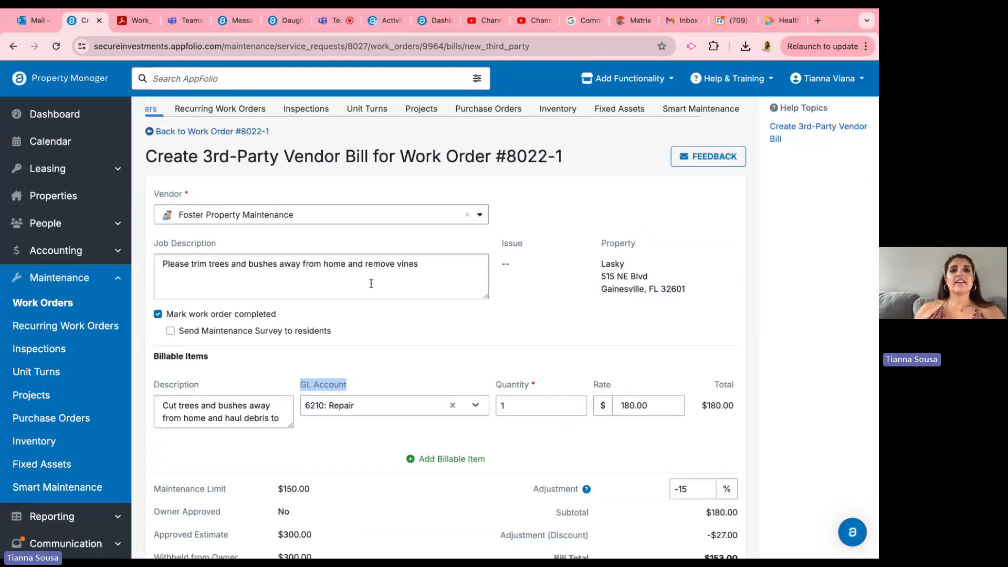
scroll(426, 391, down, 10)
click(500, 232)
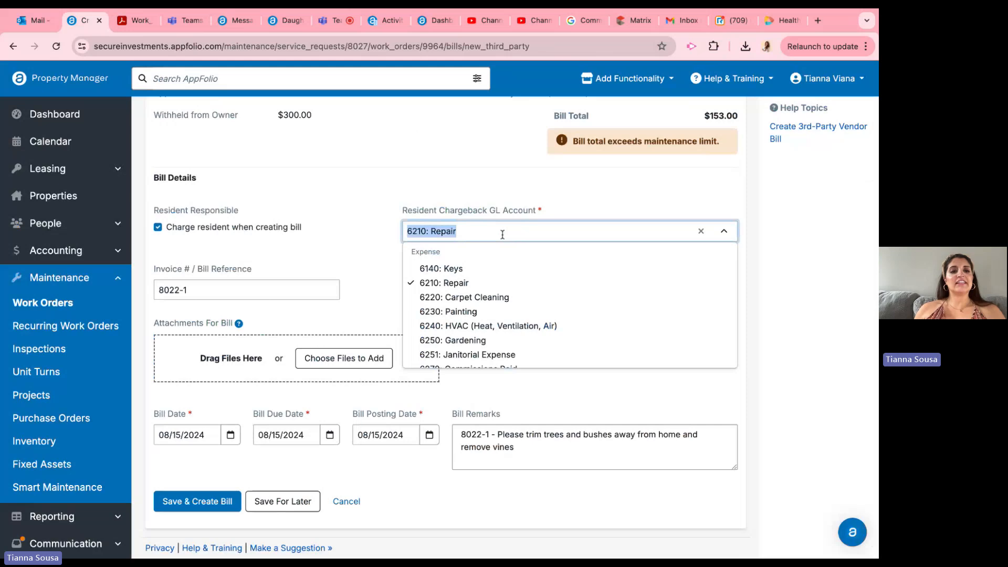
click(326, 259)
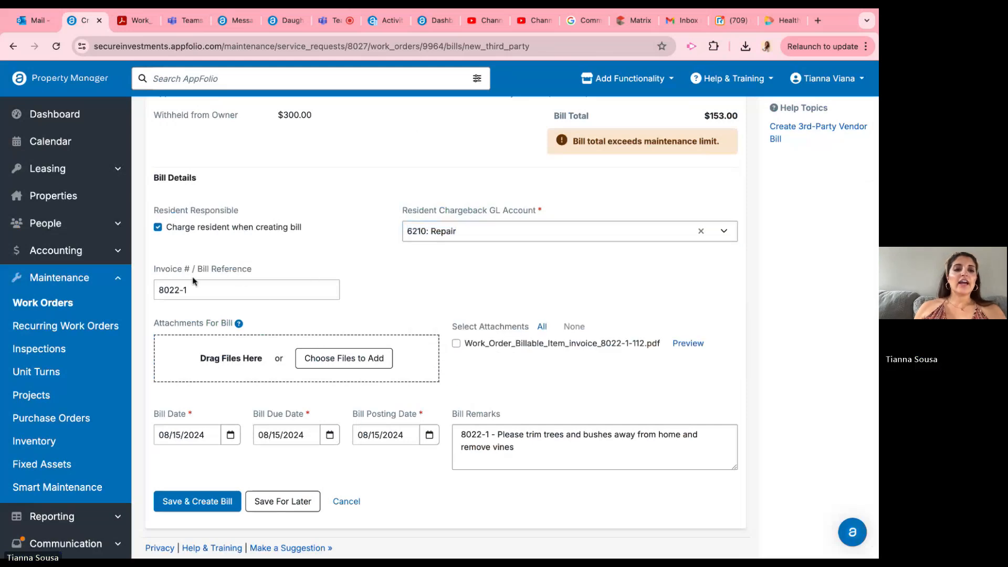
Step: Replace the bill's invoice reference with the full invoice number copied from the vendor's invoice PDF
click(217, 287)
drag(161, 271, 234, 276)
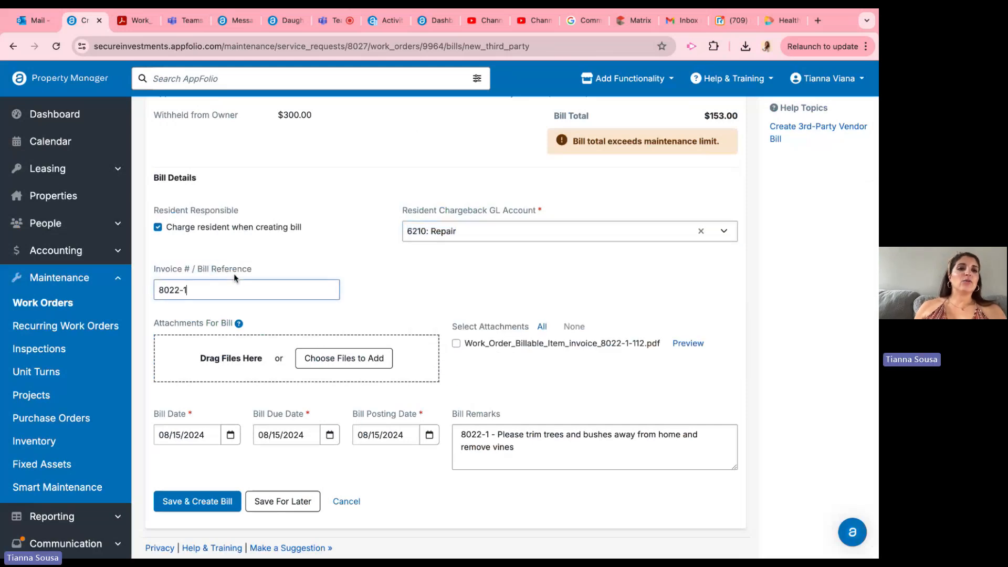
click(134, 21)
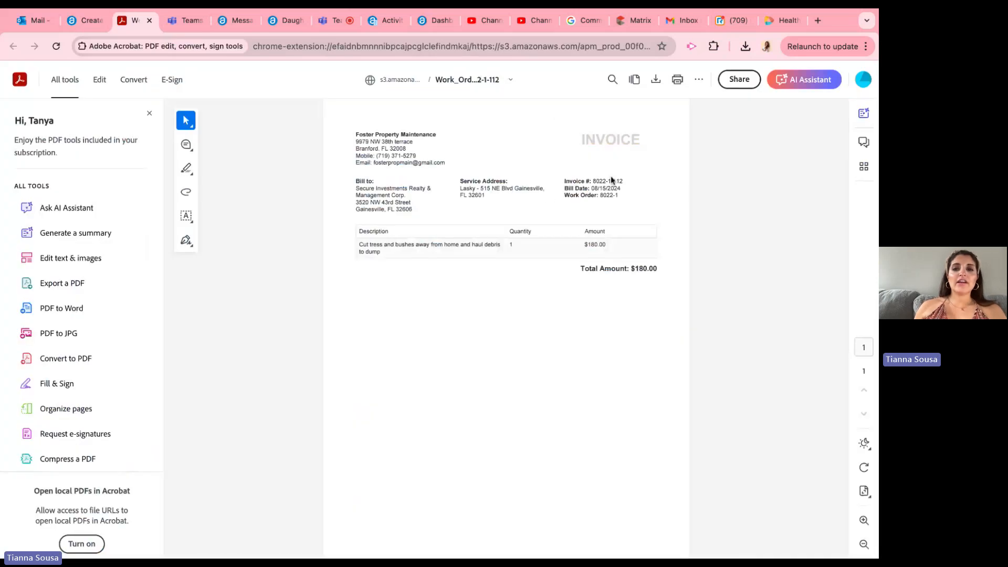
scroll(612, 181, up, 3)
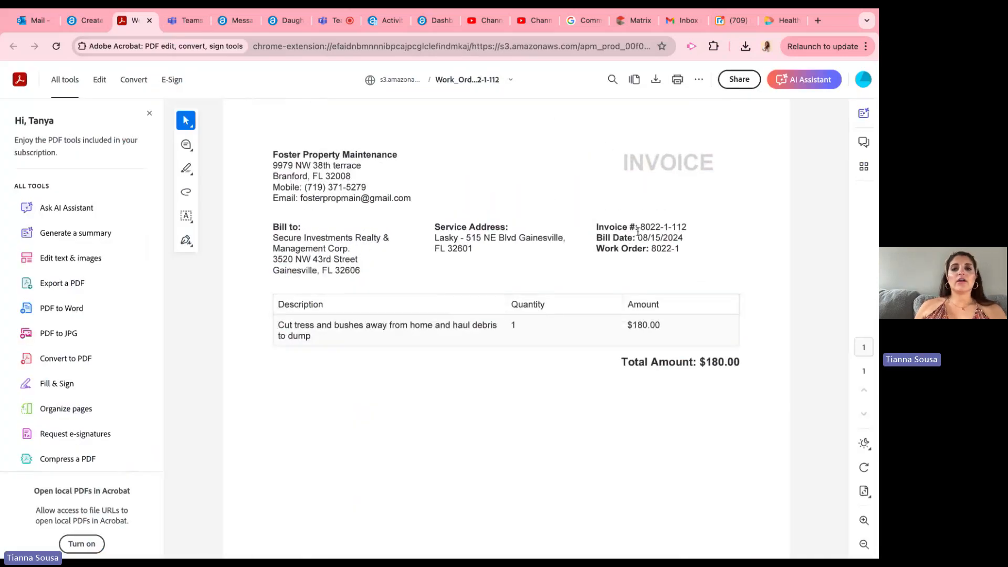
drag(639, 229, 709, 229)
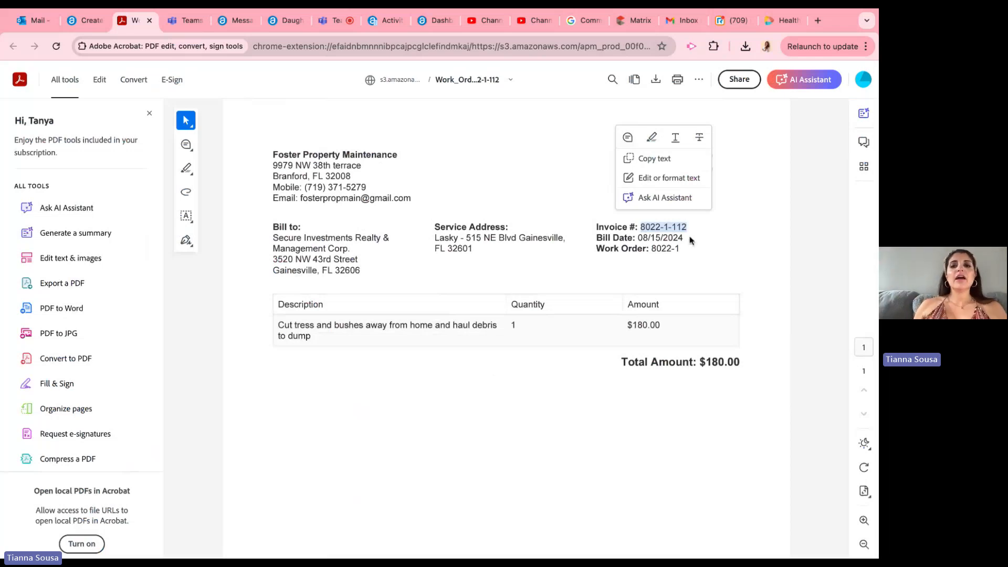
click(661, 231)
drag(639, 228, 687, 228)
key(ctrl+c)
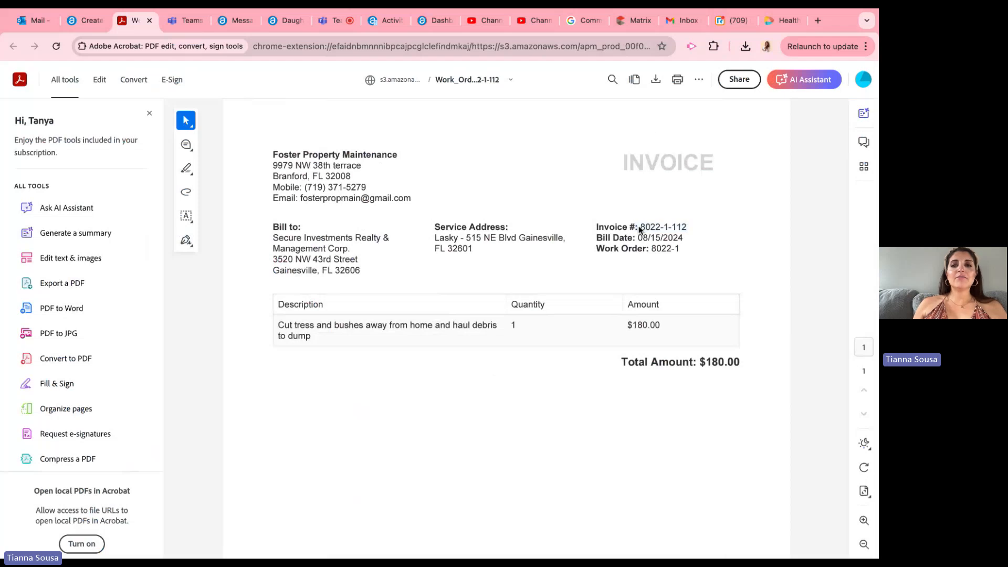
click(84, 21)
key(ctrl+a)
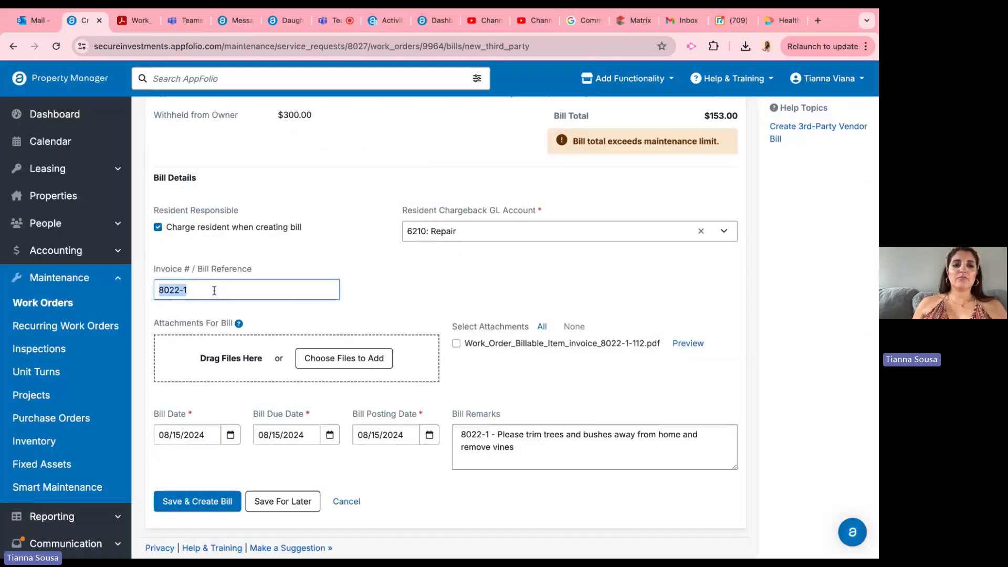
key(ctrl+v)
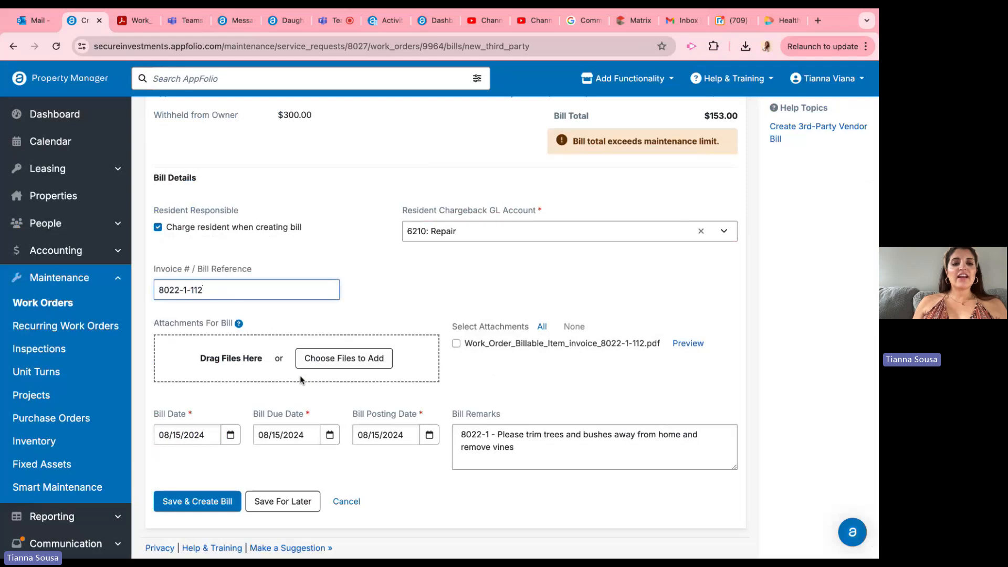
Step: Check the bill's attachment area, and cancel the third-party vendor bill to return to the work order
triple_click(233, 343)
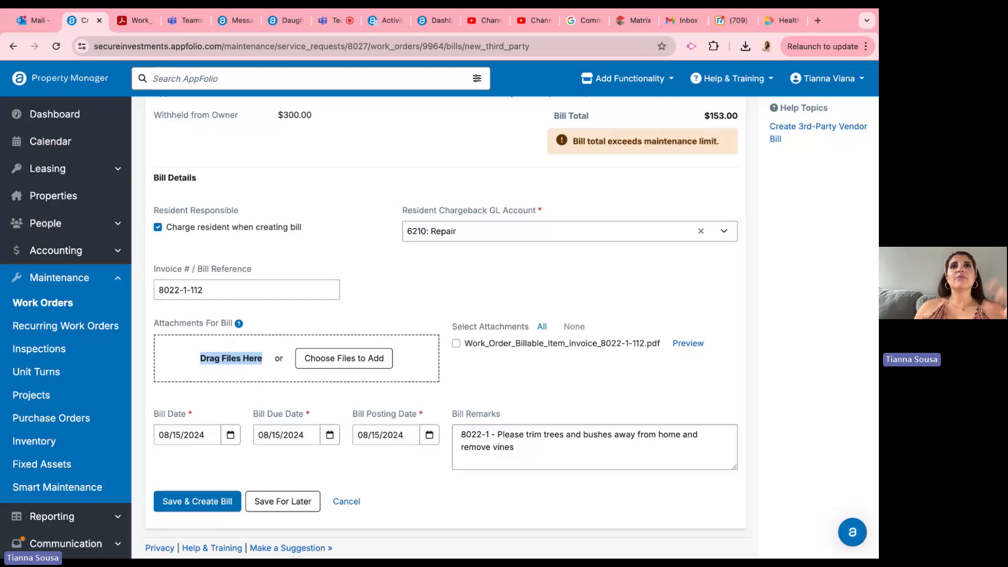
scroll(451, 326, up, 10)
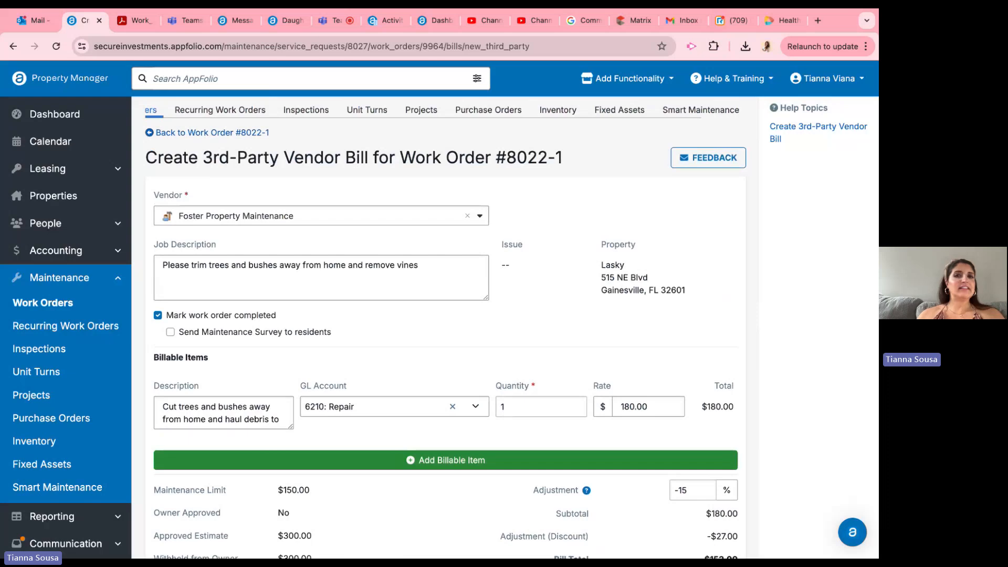
scroll(452, 326, down, 10)
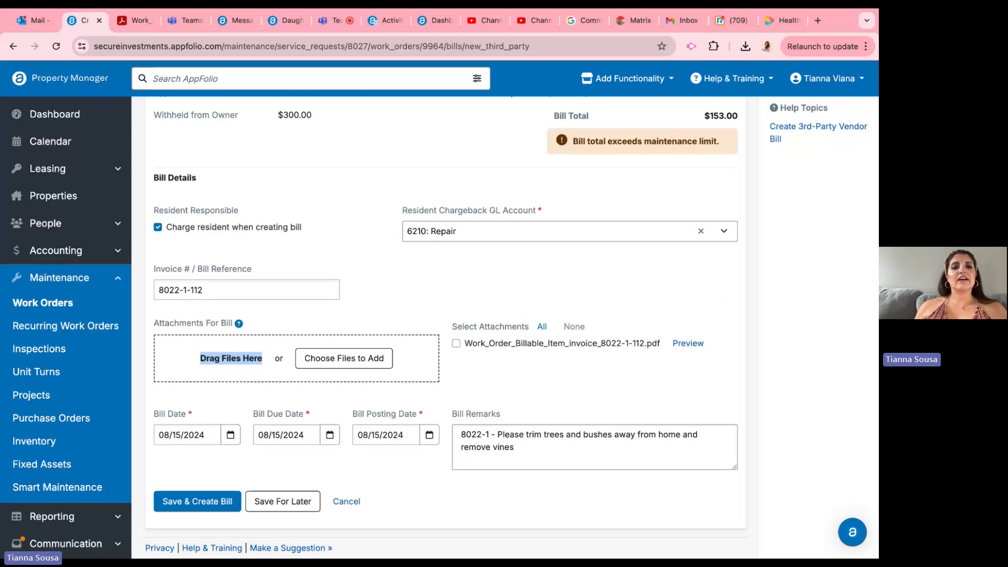
click(348, 501)
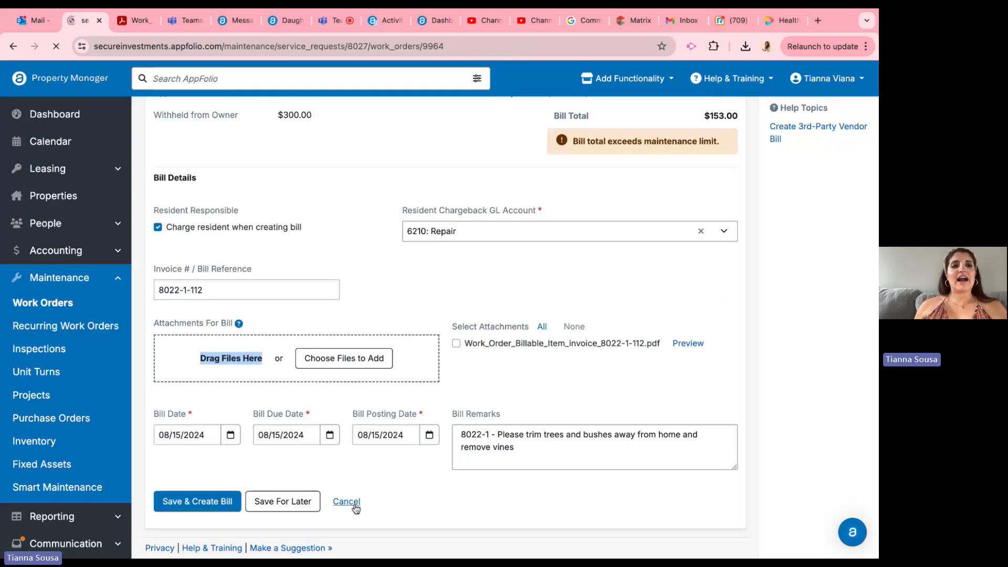
Step: Review the work order's completion status, job description and the bill entry in its actions log
scroll(273, 316, down, 3)
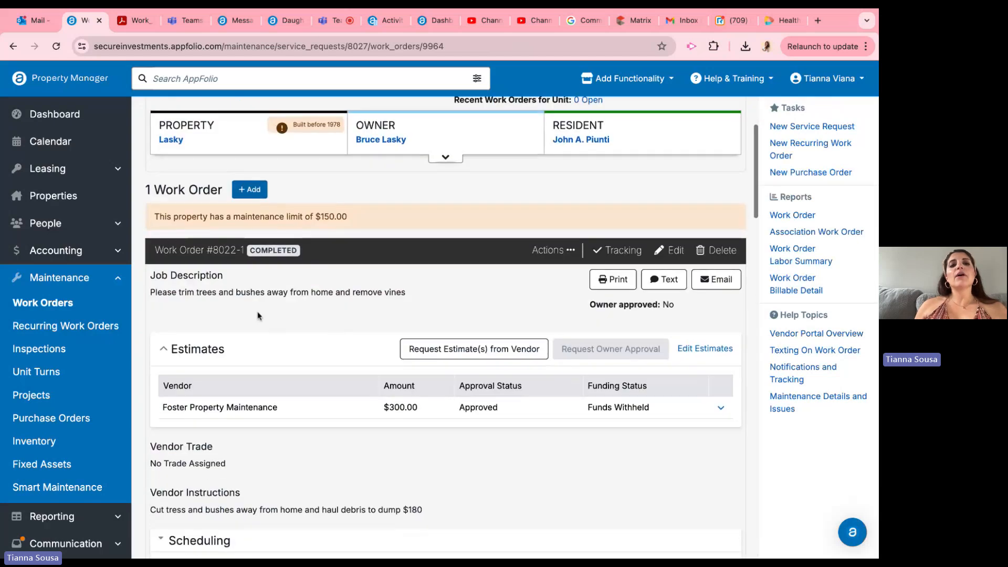
triple_click(190, 288)
click(278, 271)
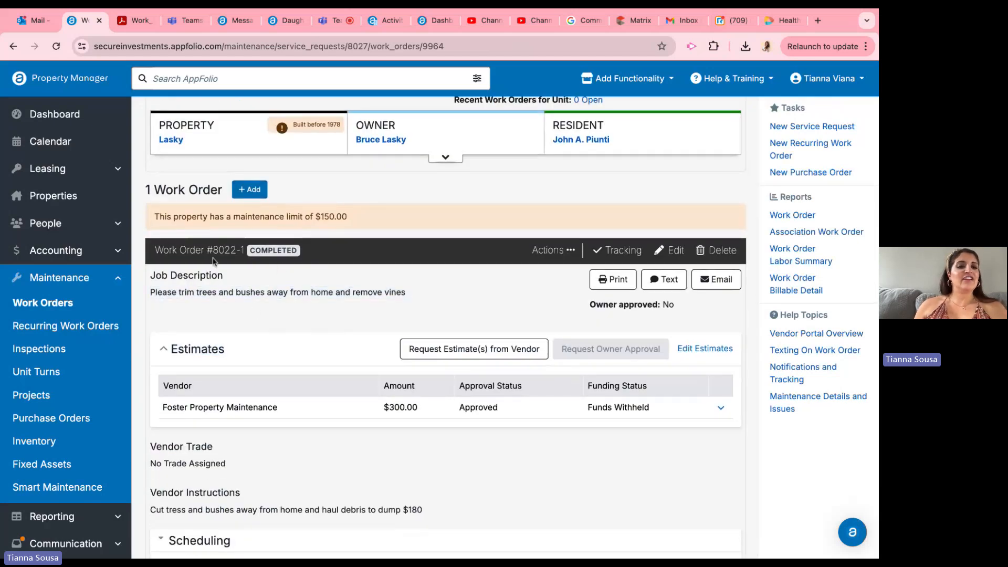
drag(176, 246, 301, 292)
click(283, 286)
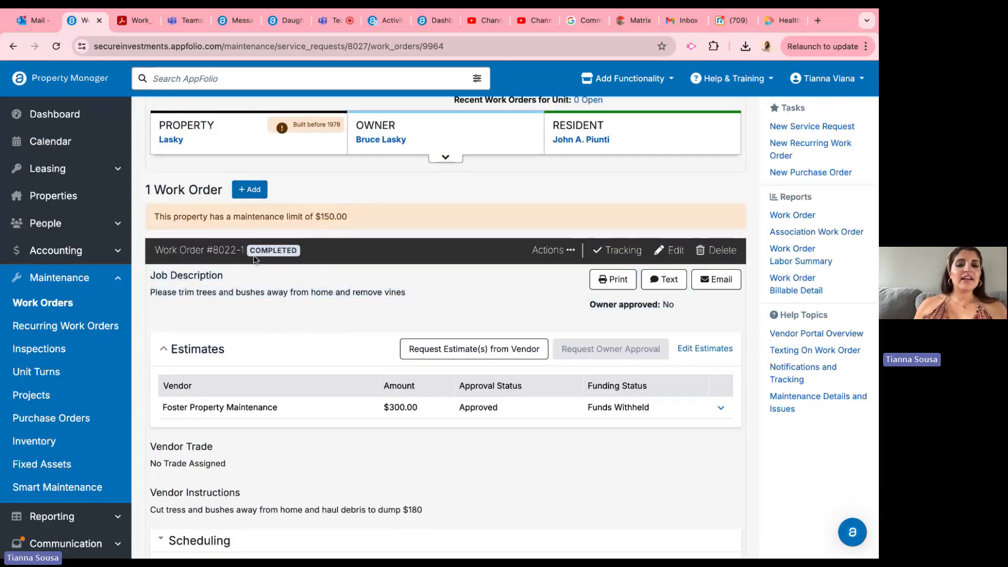
scroll(254, 259, down, 6)
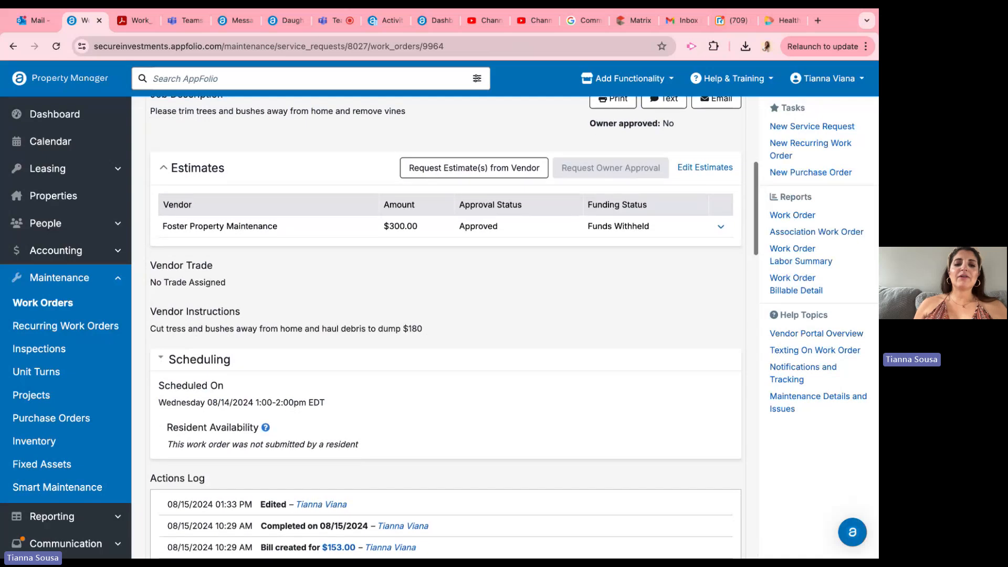
scroll(280, 200, down, 5)
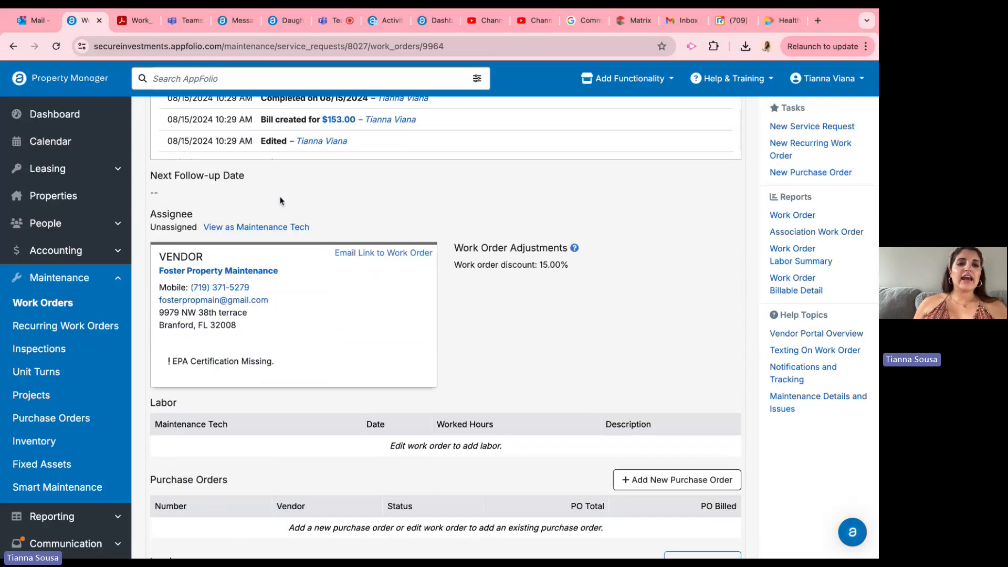
drag(215, 121, 208, 119)
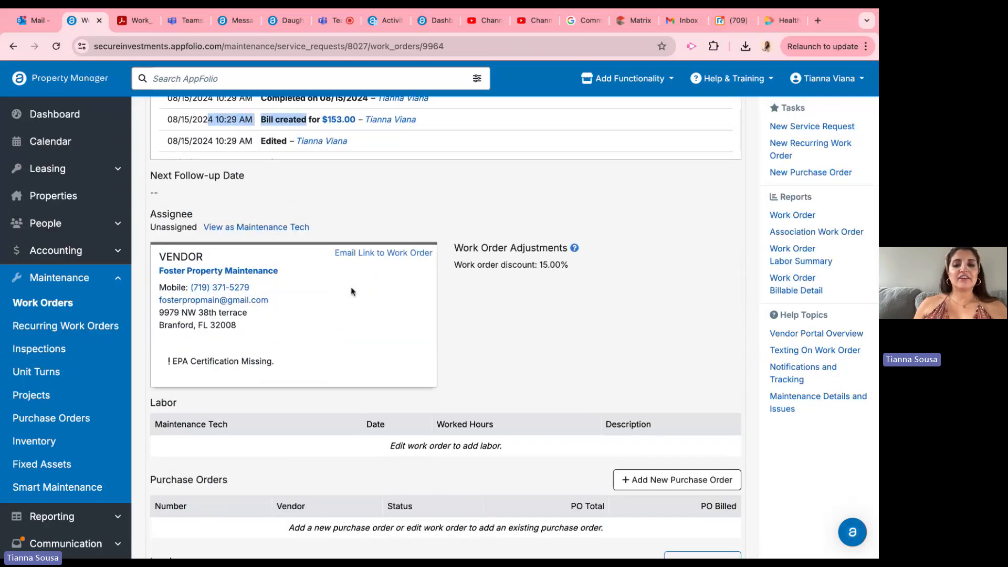
Step: Examine the work order's submitted invoice and the billable item's quantity, account, statement description and rate
scroll(351, 292, down, 8)
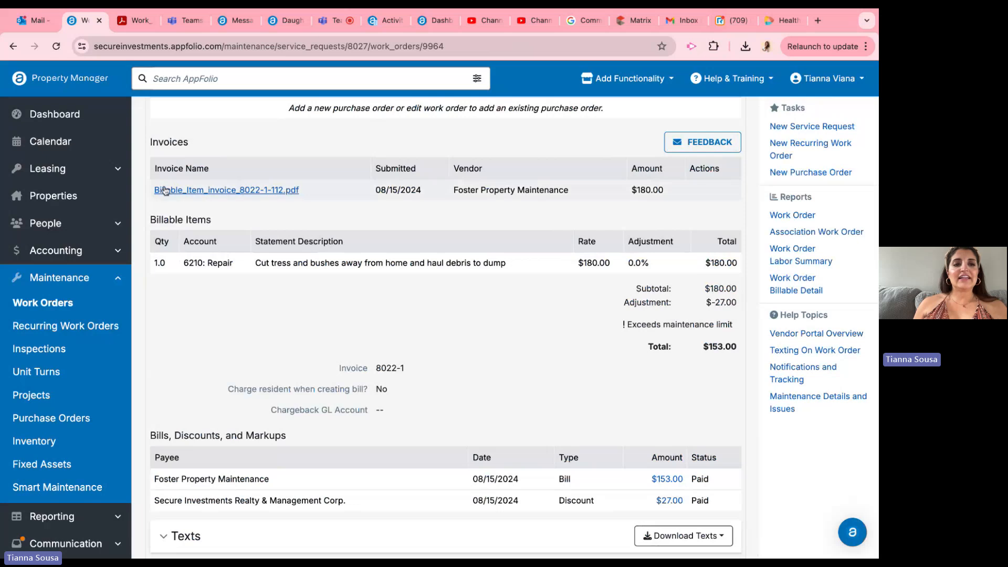
drag(157, 141, 443, 194)
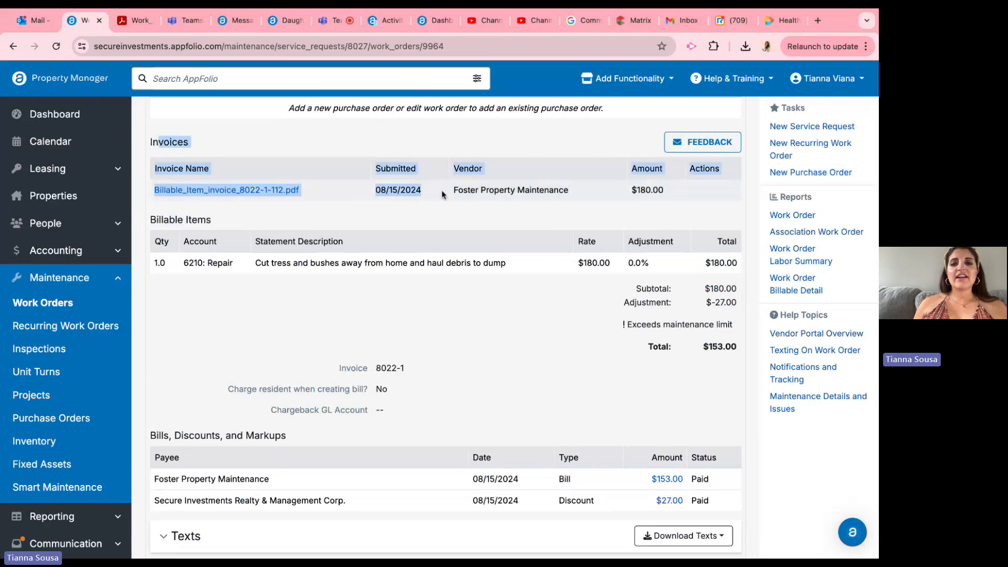
double_click(689, 195)
click(689, 195)
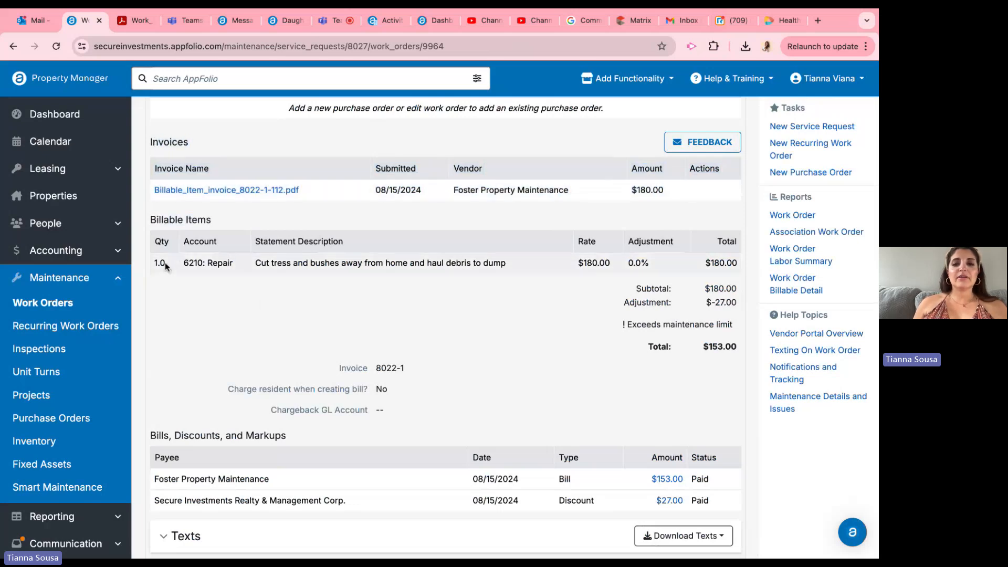
drag(165, 266, 604, 267)
click(602, 266)
drag(315, 267, 508, 267)
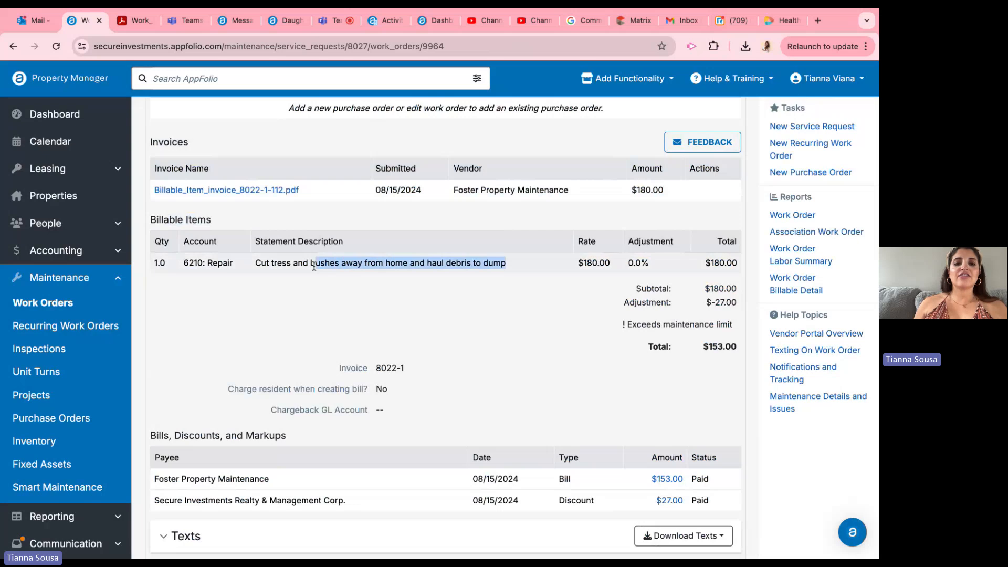
click(314, 266)
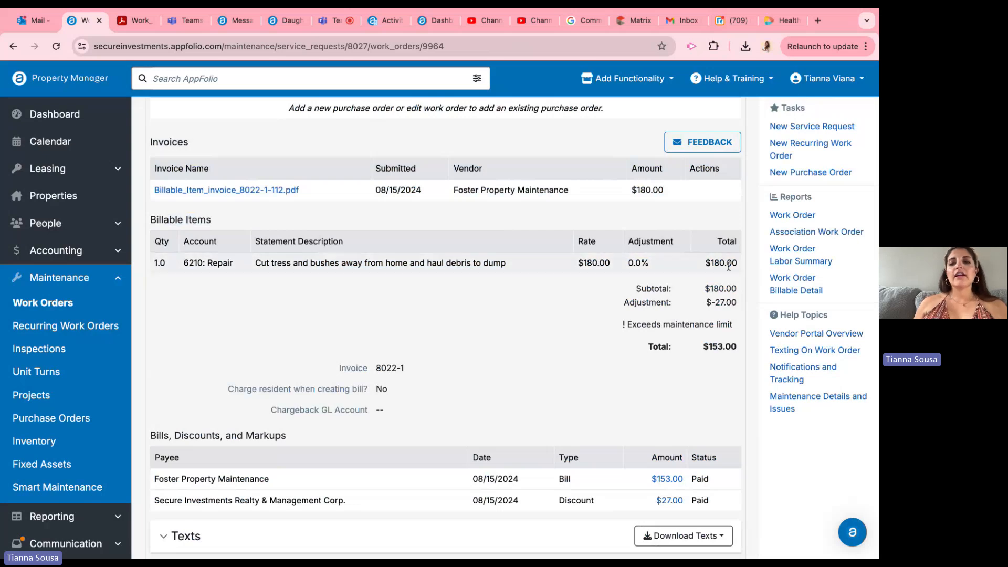
Step: Review the work order's billable item line with its totals, and check the invoice file in its attachments
drag(729, 266, 156, 263)
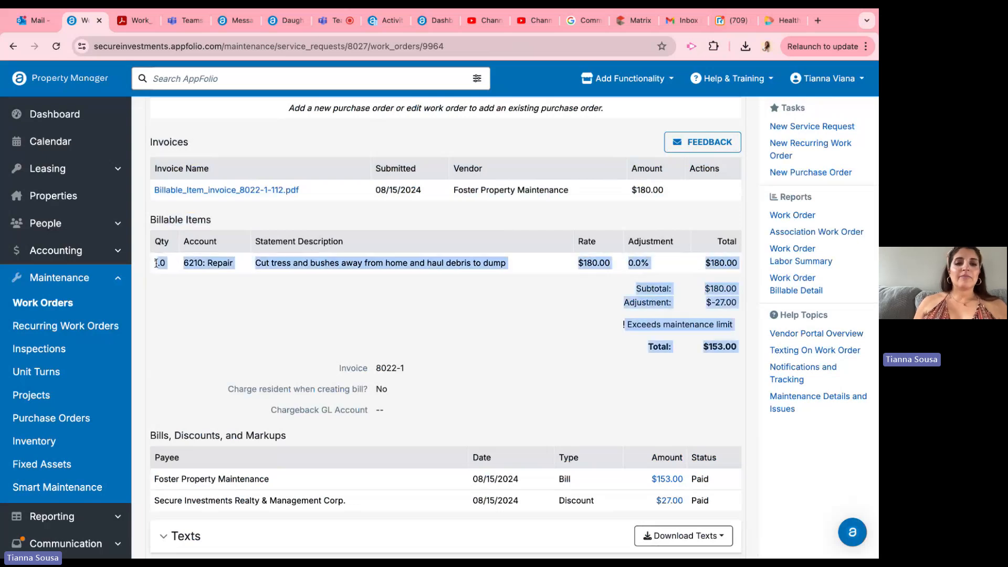
click(156, 263)
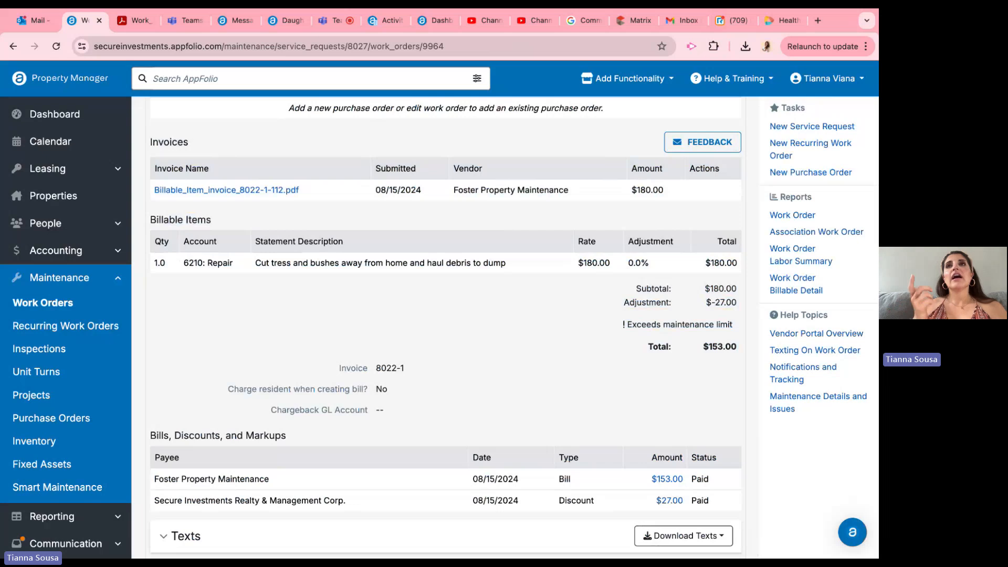
scroll(232, 372, down, 10)
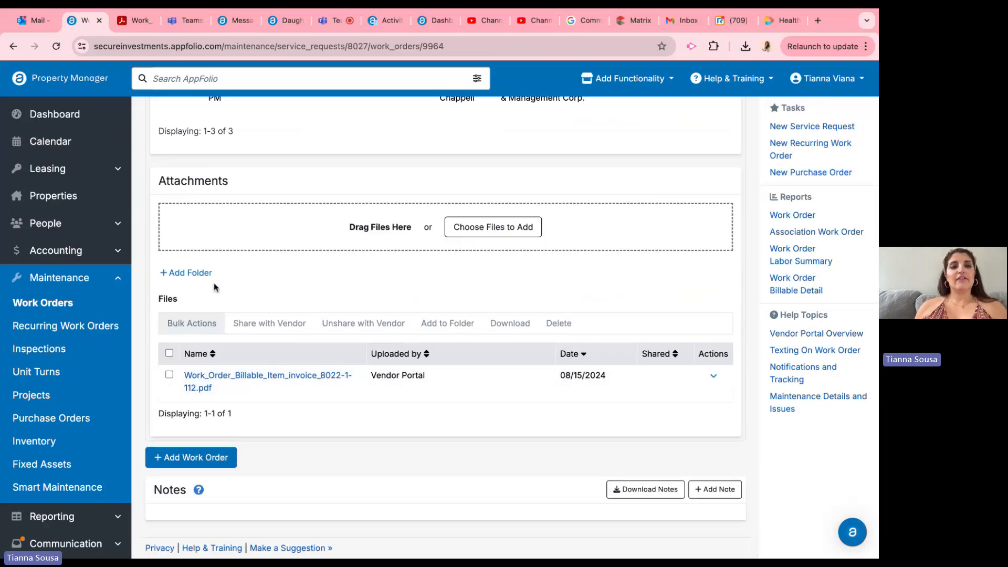
Step: Switch to Teams to check the vendor's invoice filed under August 2024 Bills, and return to the AppFolio work order
scroll(213, 286, up, 4)
click(179, 26)
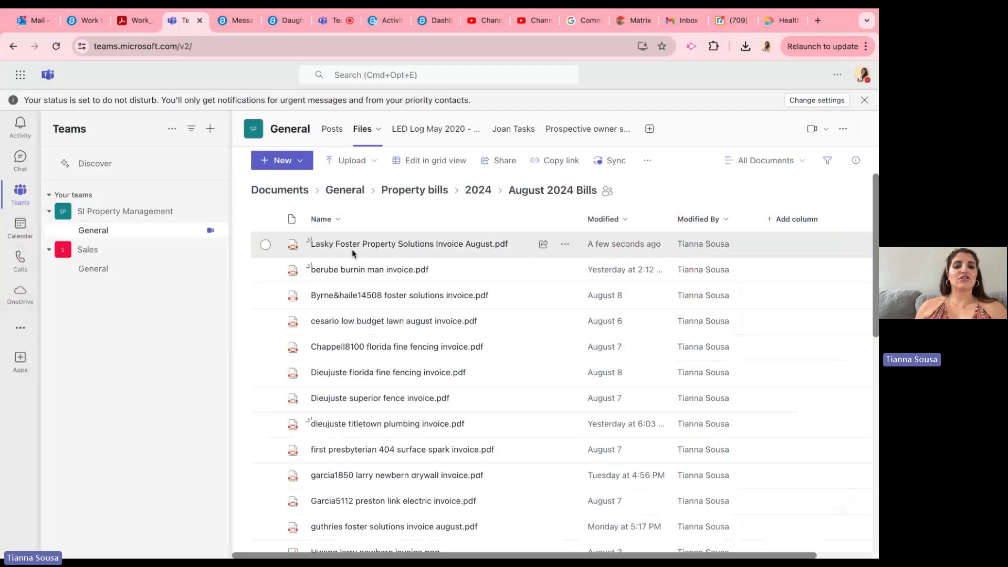
click(86, 28)
Step: Review the work order's vendor instructions, job description and approved vendor estimate
scroll(339, 310, up, 7)
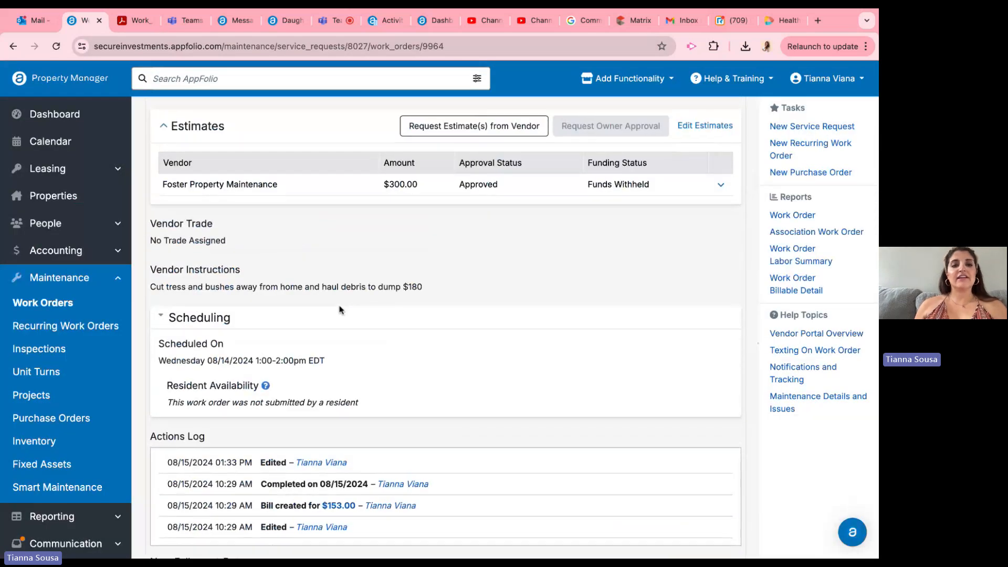
scroll(338, 307, up, 1)
drag(155, 305, 430, 323)
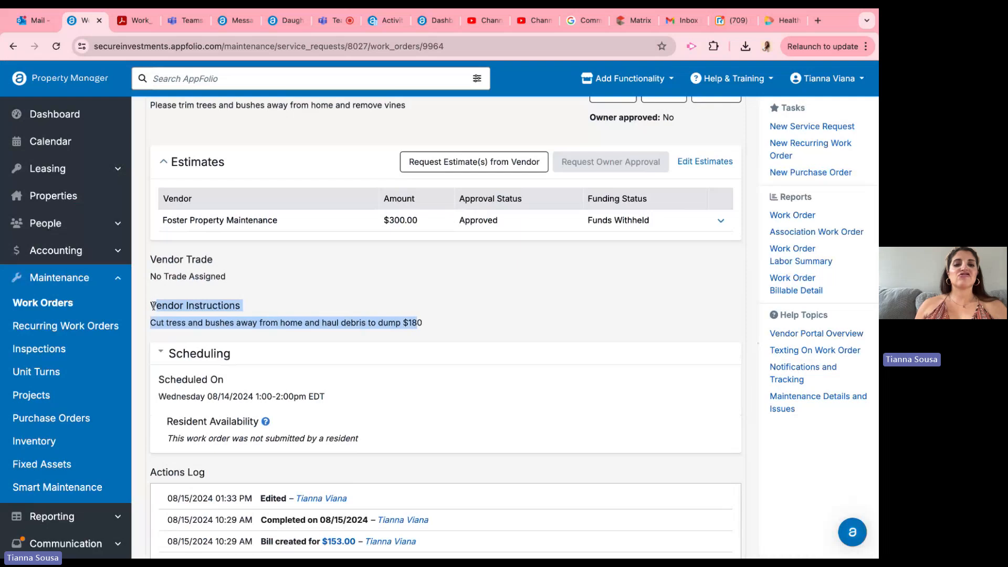
scroll(434, 323, up, 5)
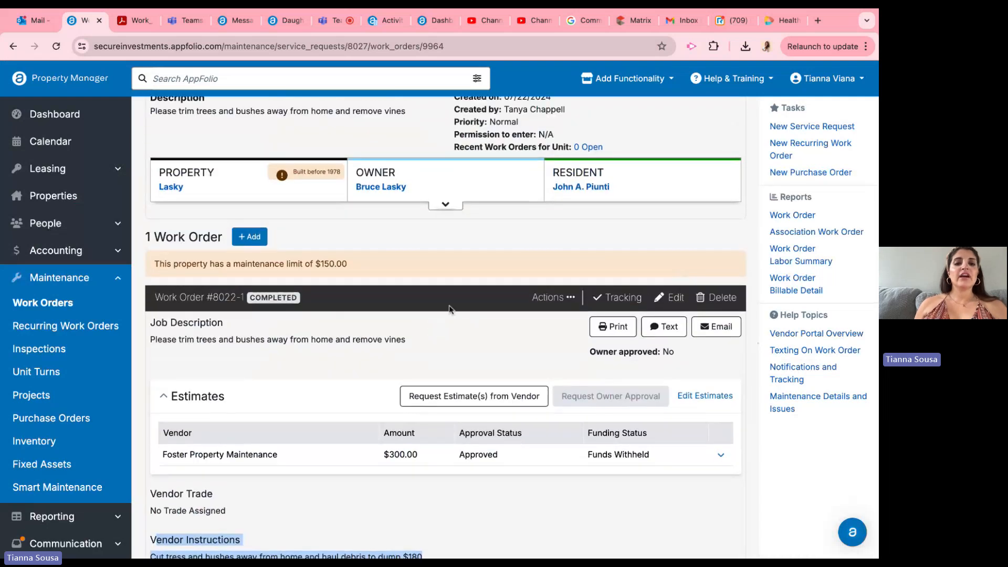
scroll(450, 309, down, 5)
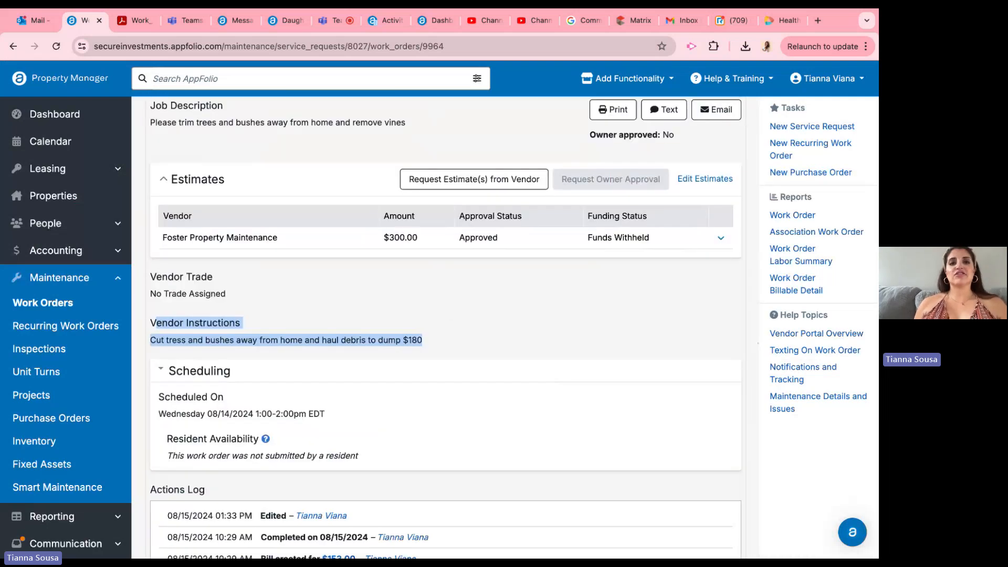
Step: Show the work order's available actions, including Create 3rd-Party Vendor Bill, and switch to the ongoing Teams meeting
scroll(592, 241, up, 2)
click(570, 182)
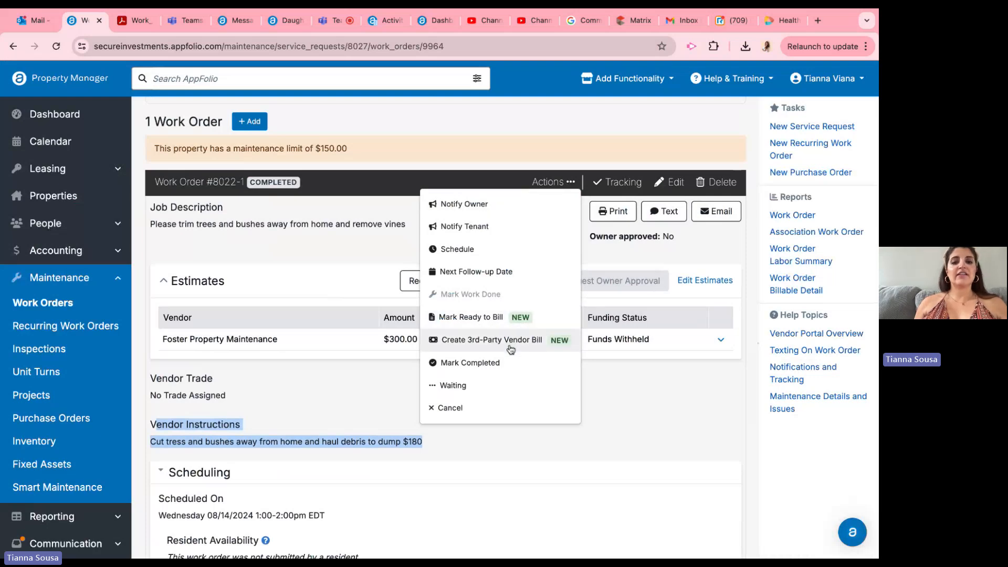
click(328, 24)
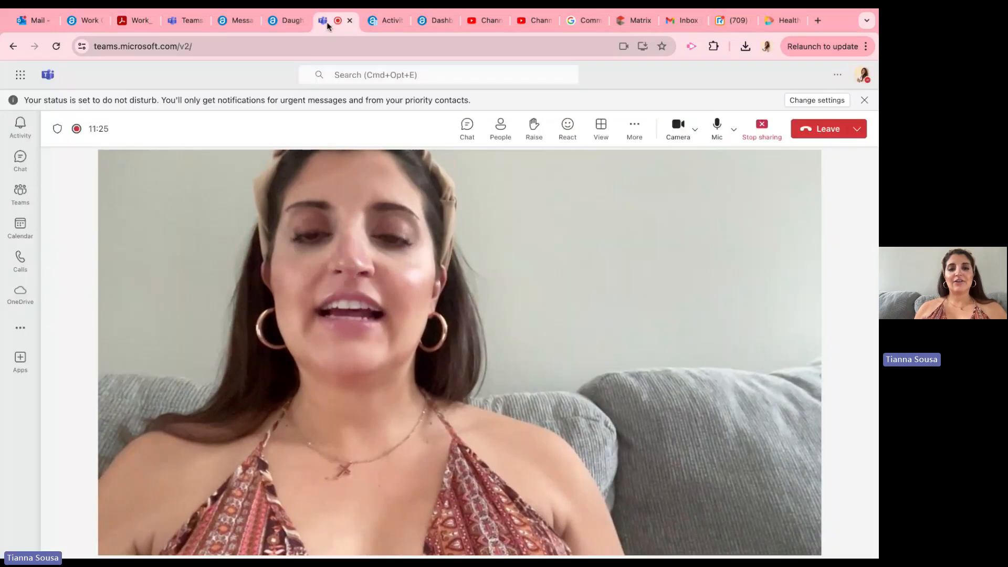